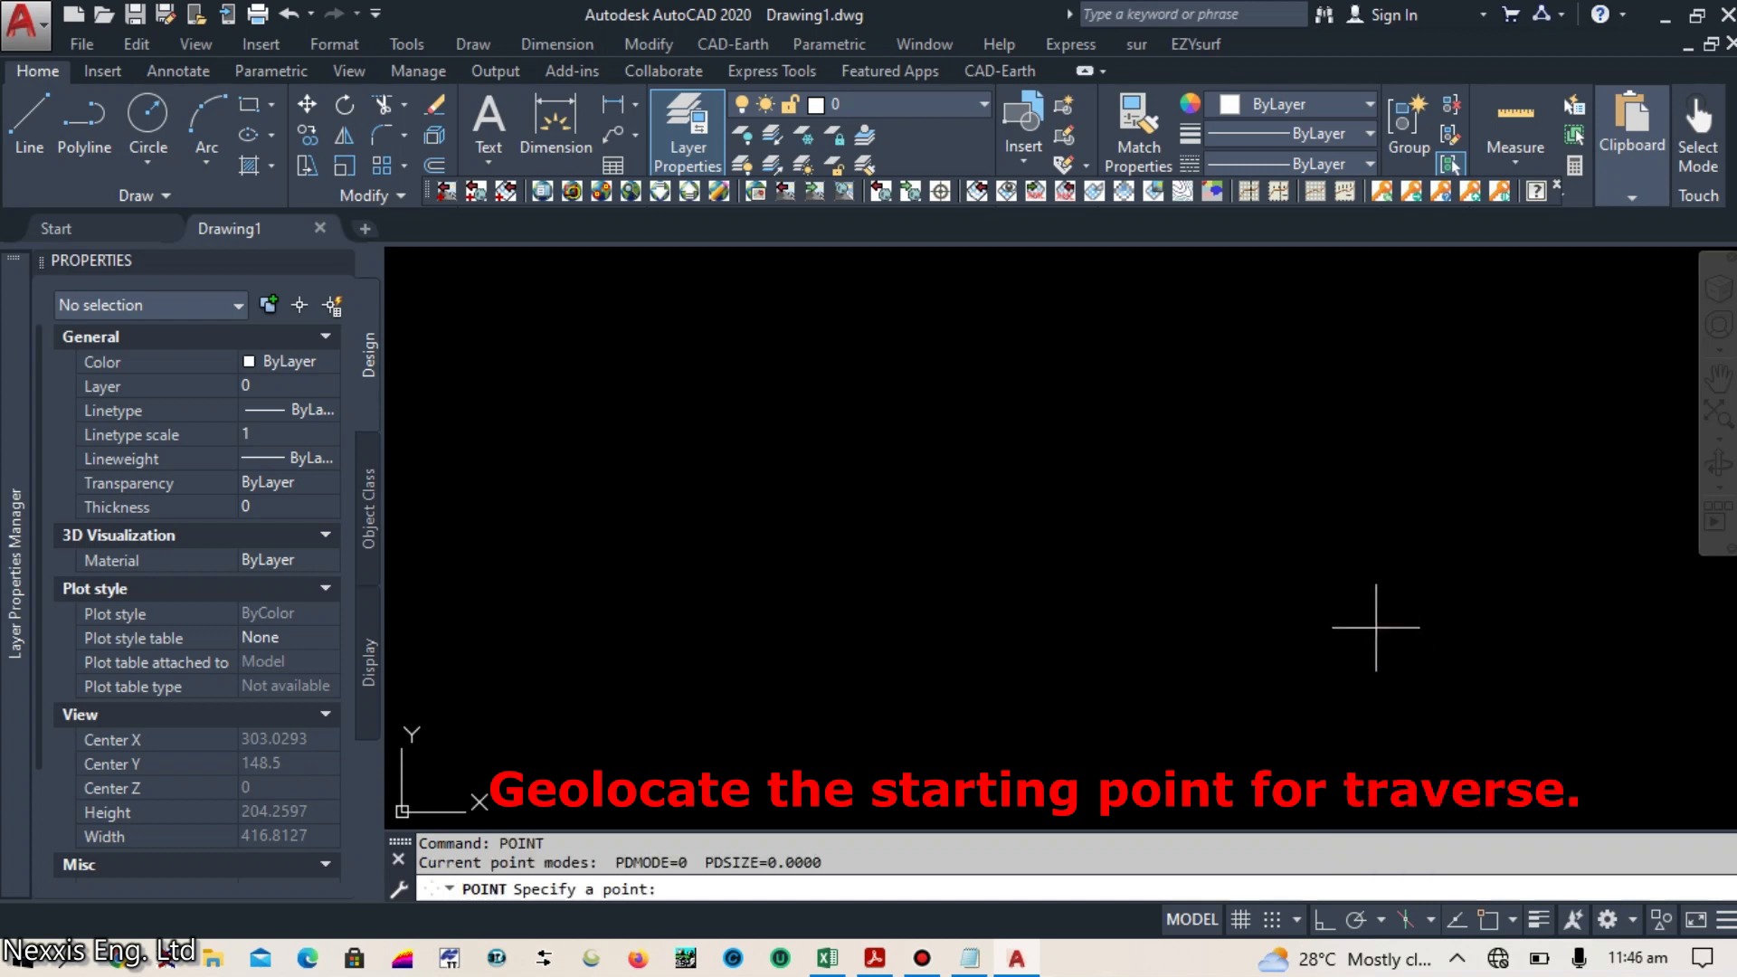
Step: Place a point at the copied coordinates 406208.949,1490344.187 and zoom to the drawing extents
right_click(687, 892)
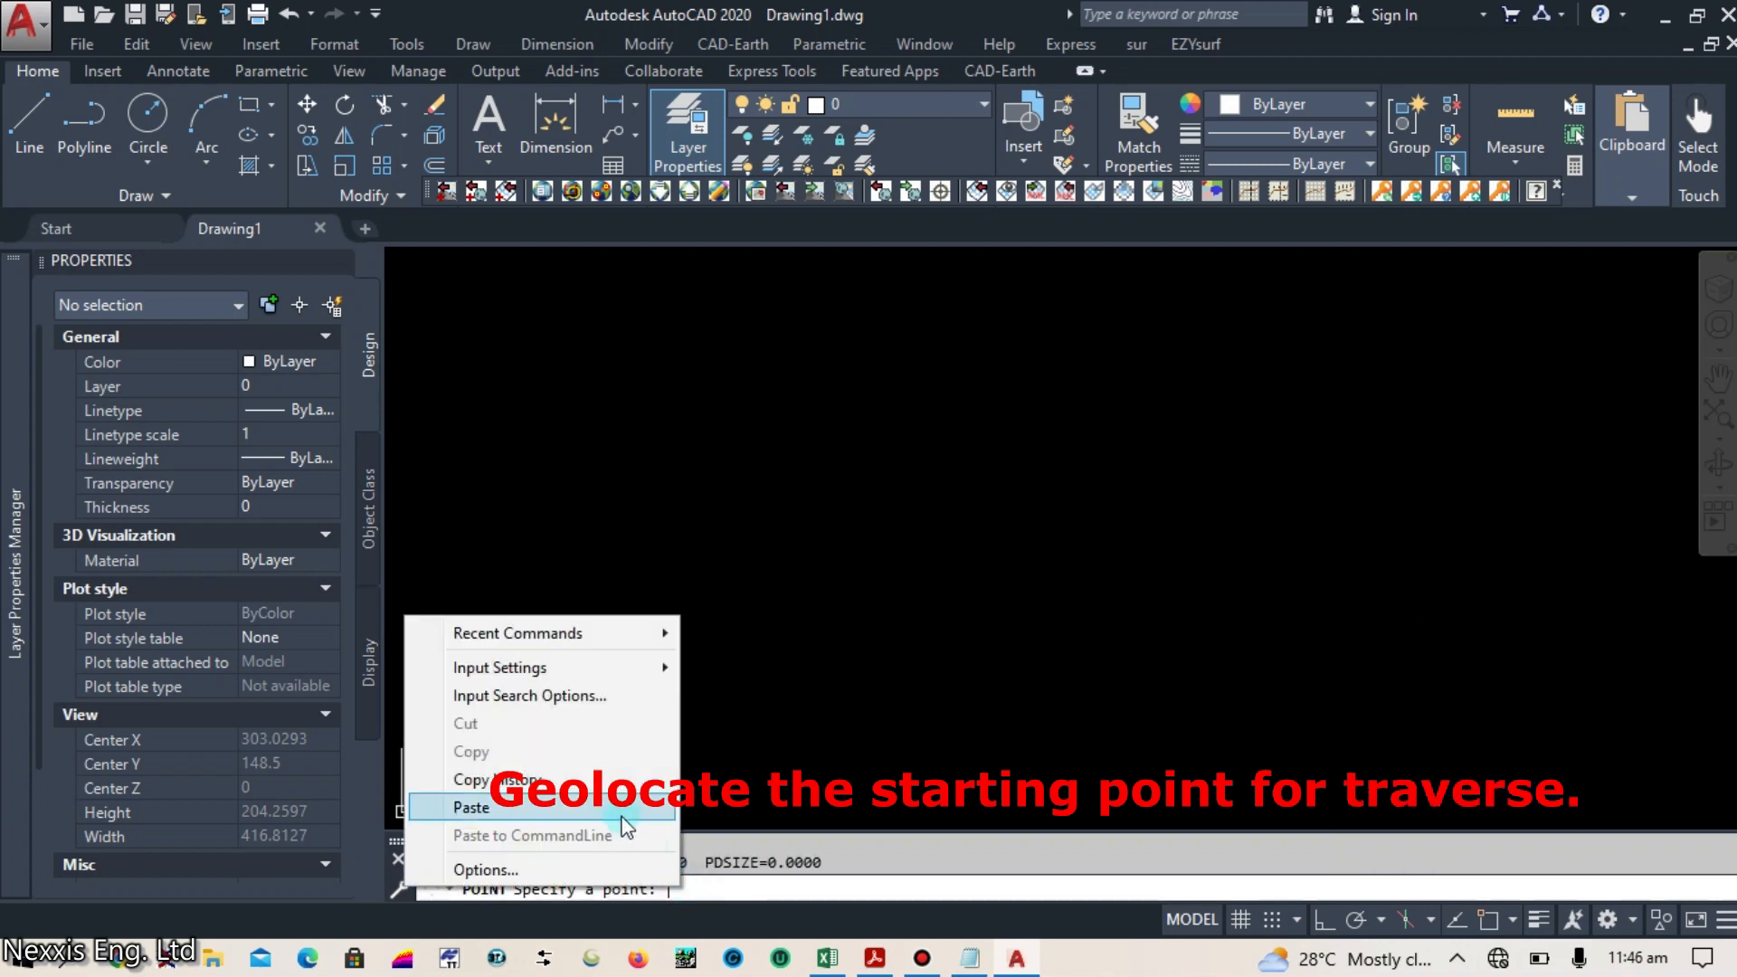
left_click(623, 810)
key("Return")
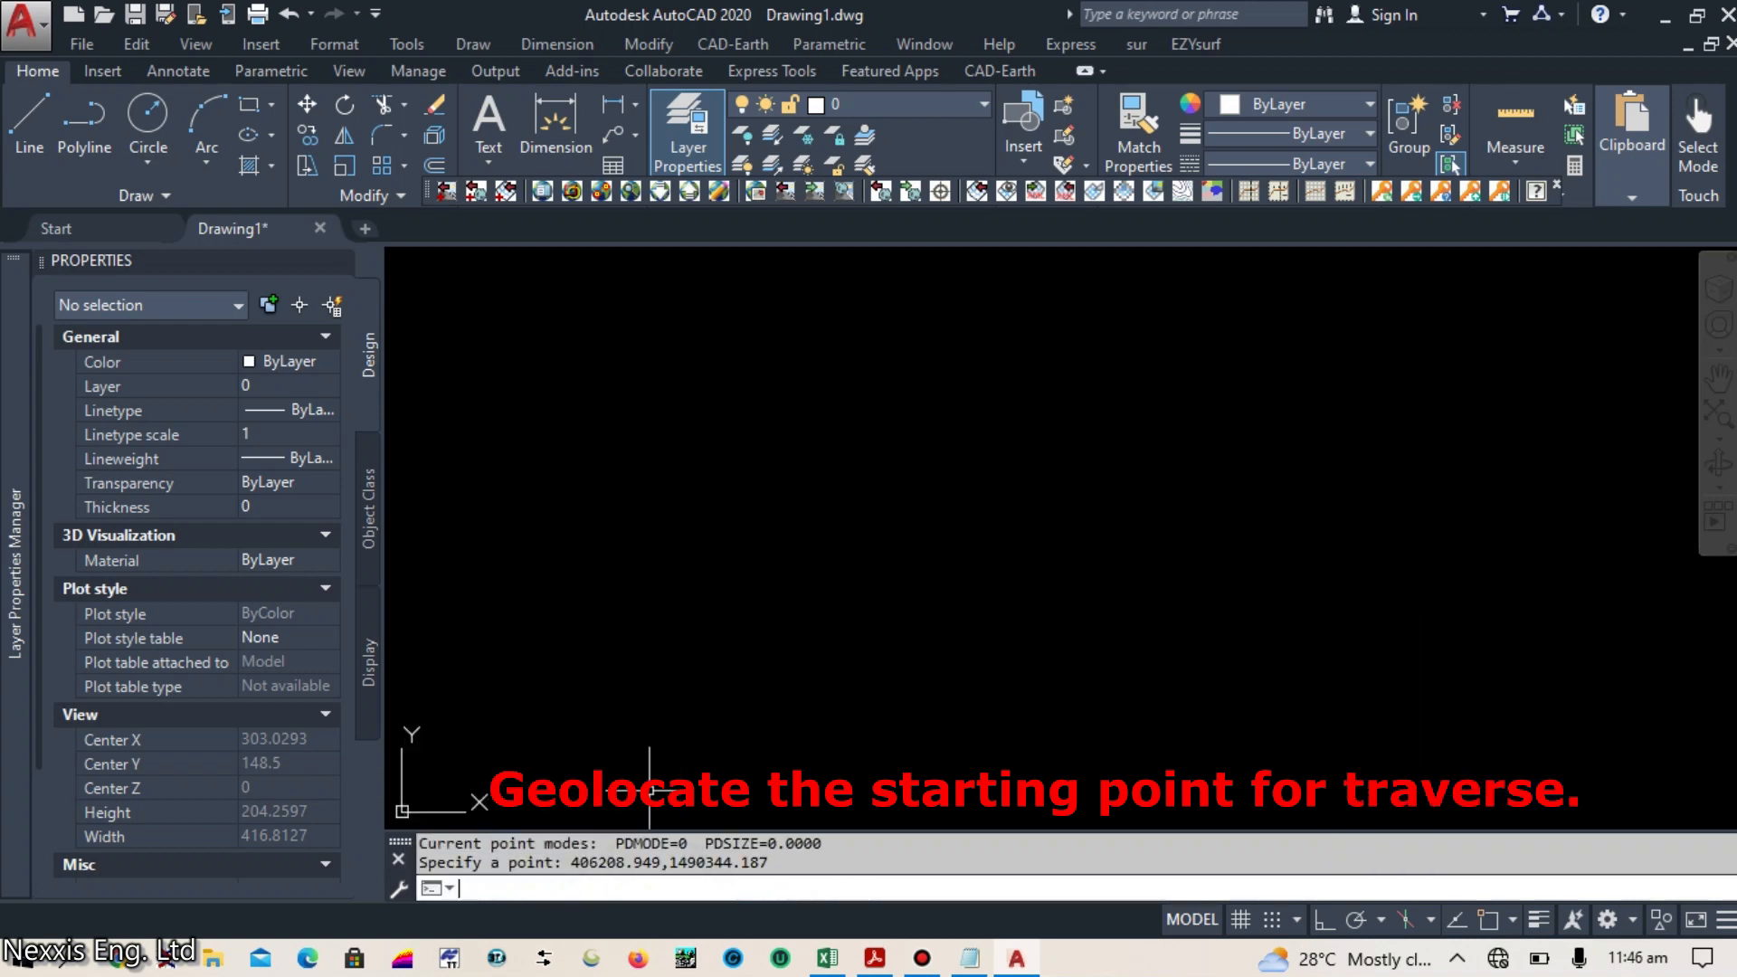
type("z")
key("Return")
type("e")
key("Return")
Step: Set the point style to a circle with a centre dot, sized 20 in absolute units, and bring the point into view
type("ddpty")
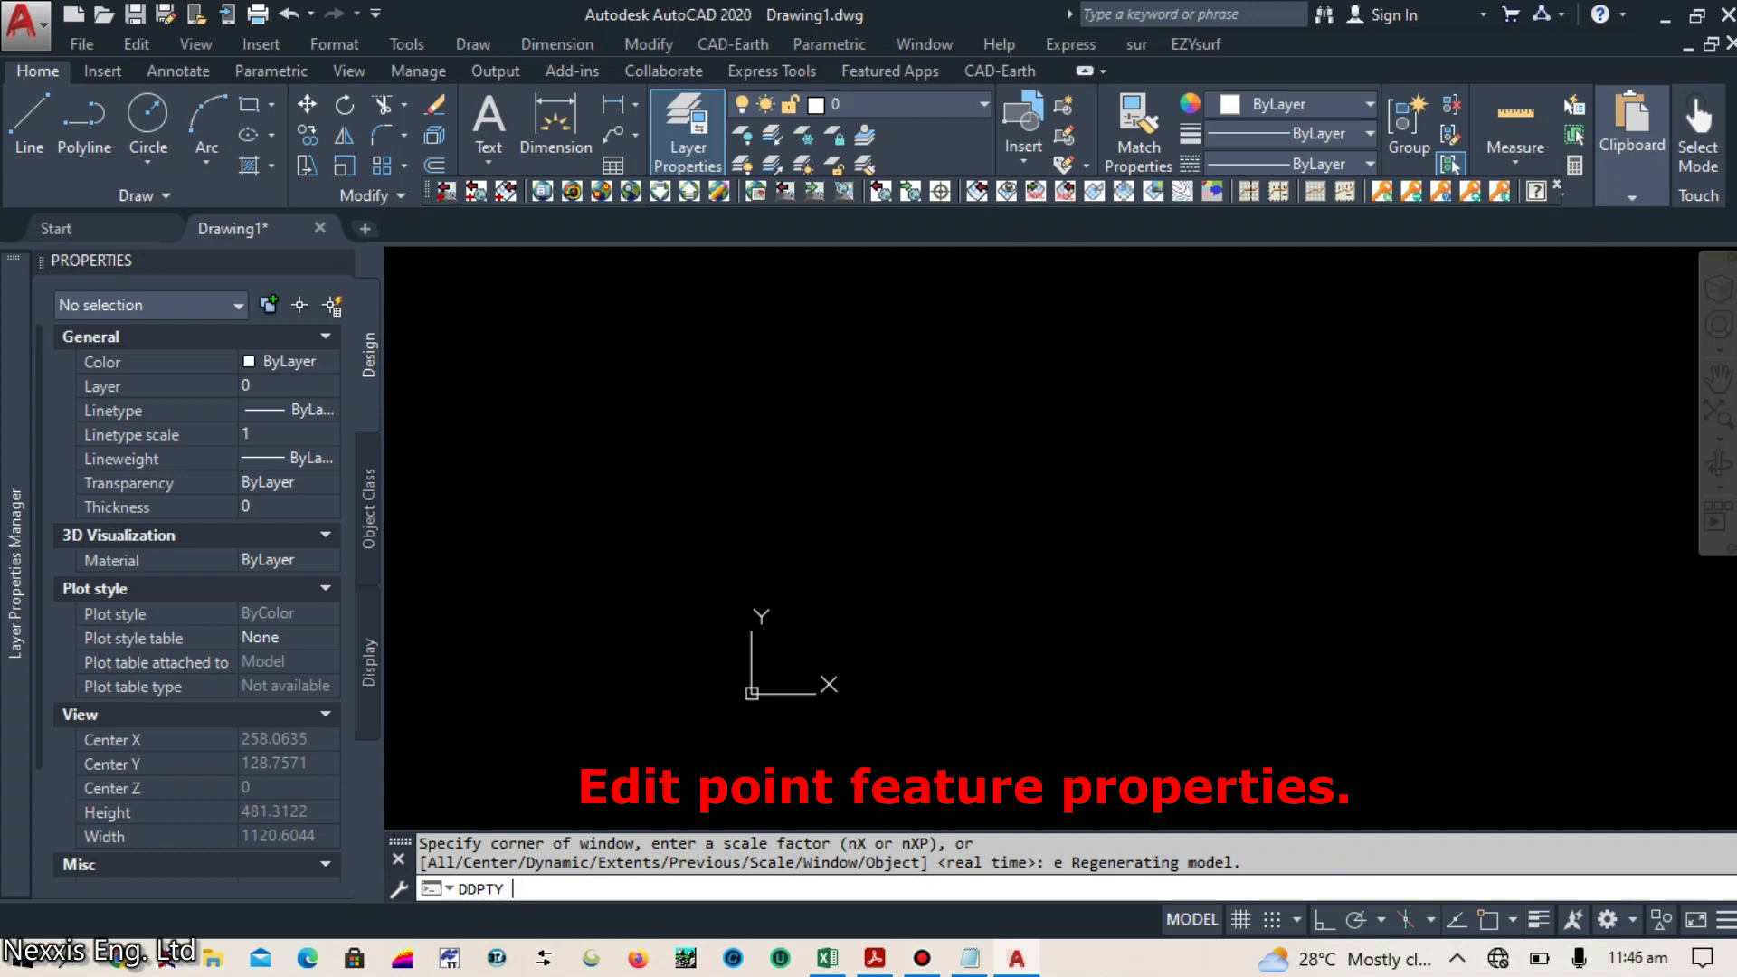
key("Return")
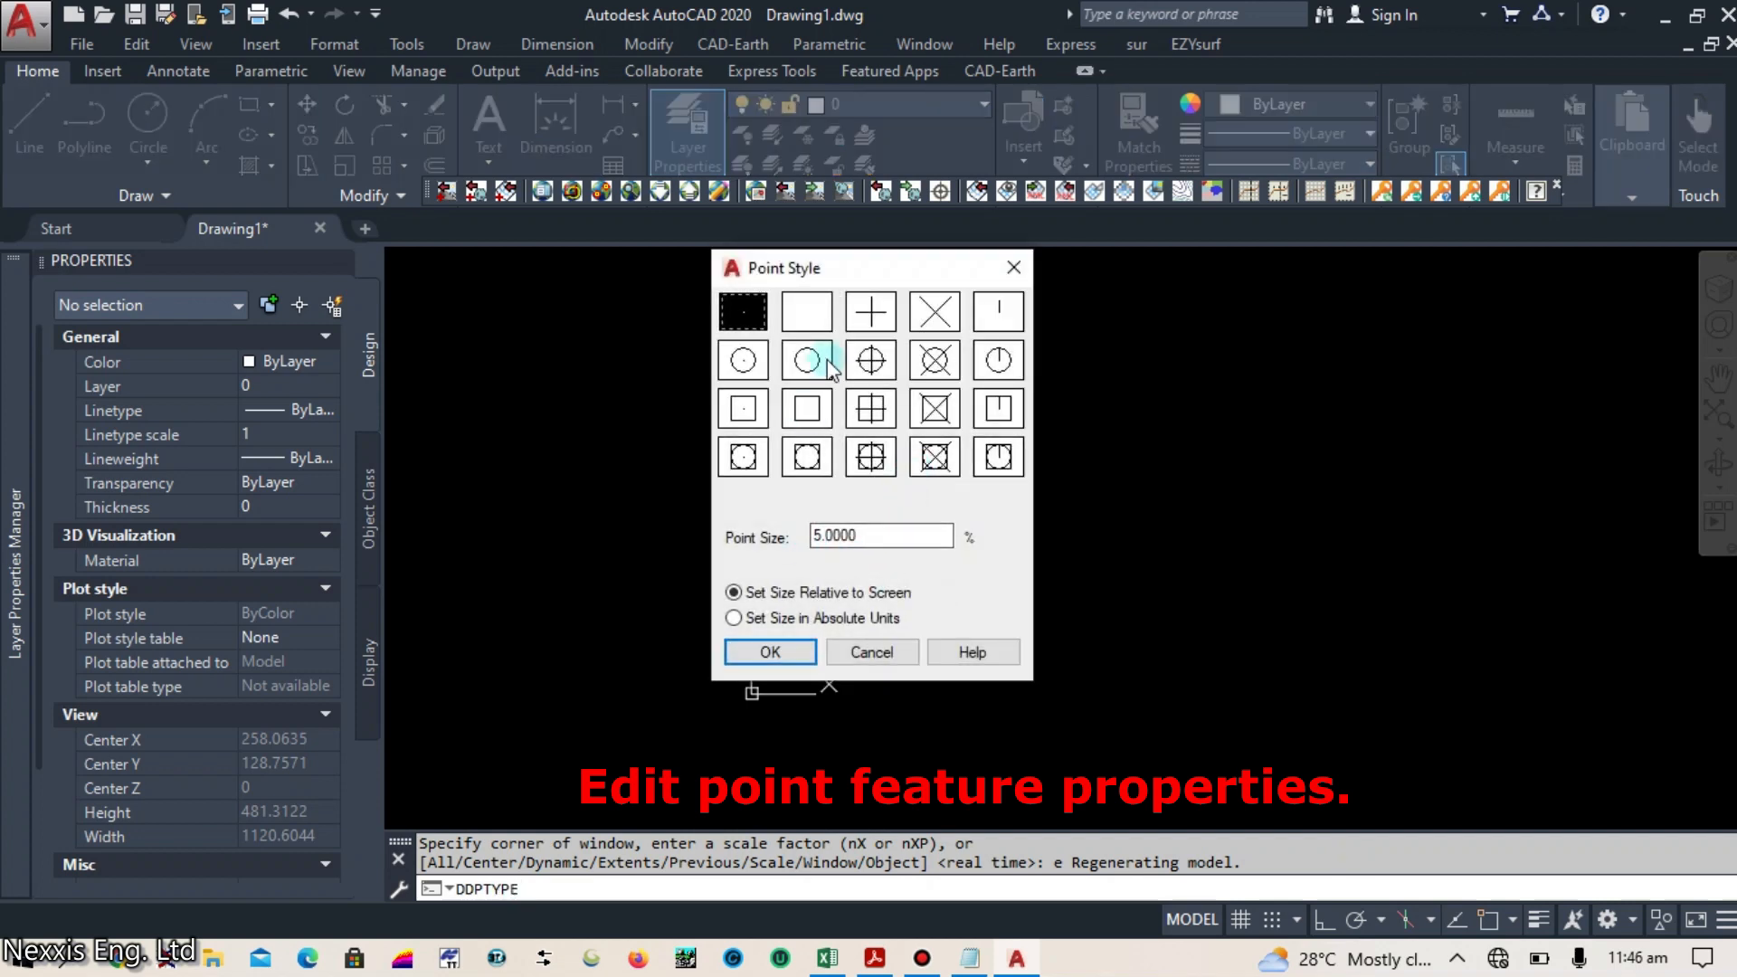
left_click(744, 362)
left_click(789, 618)
double_click(886, 536)
type("20")
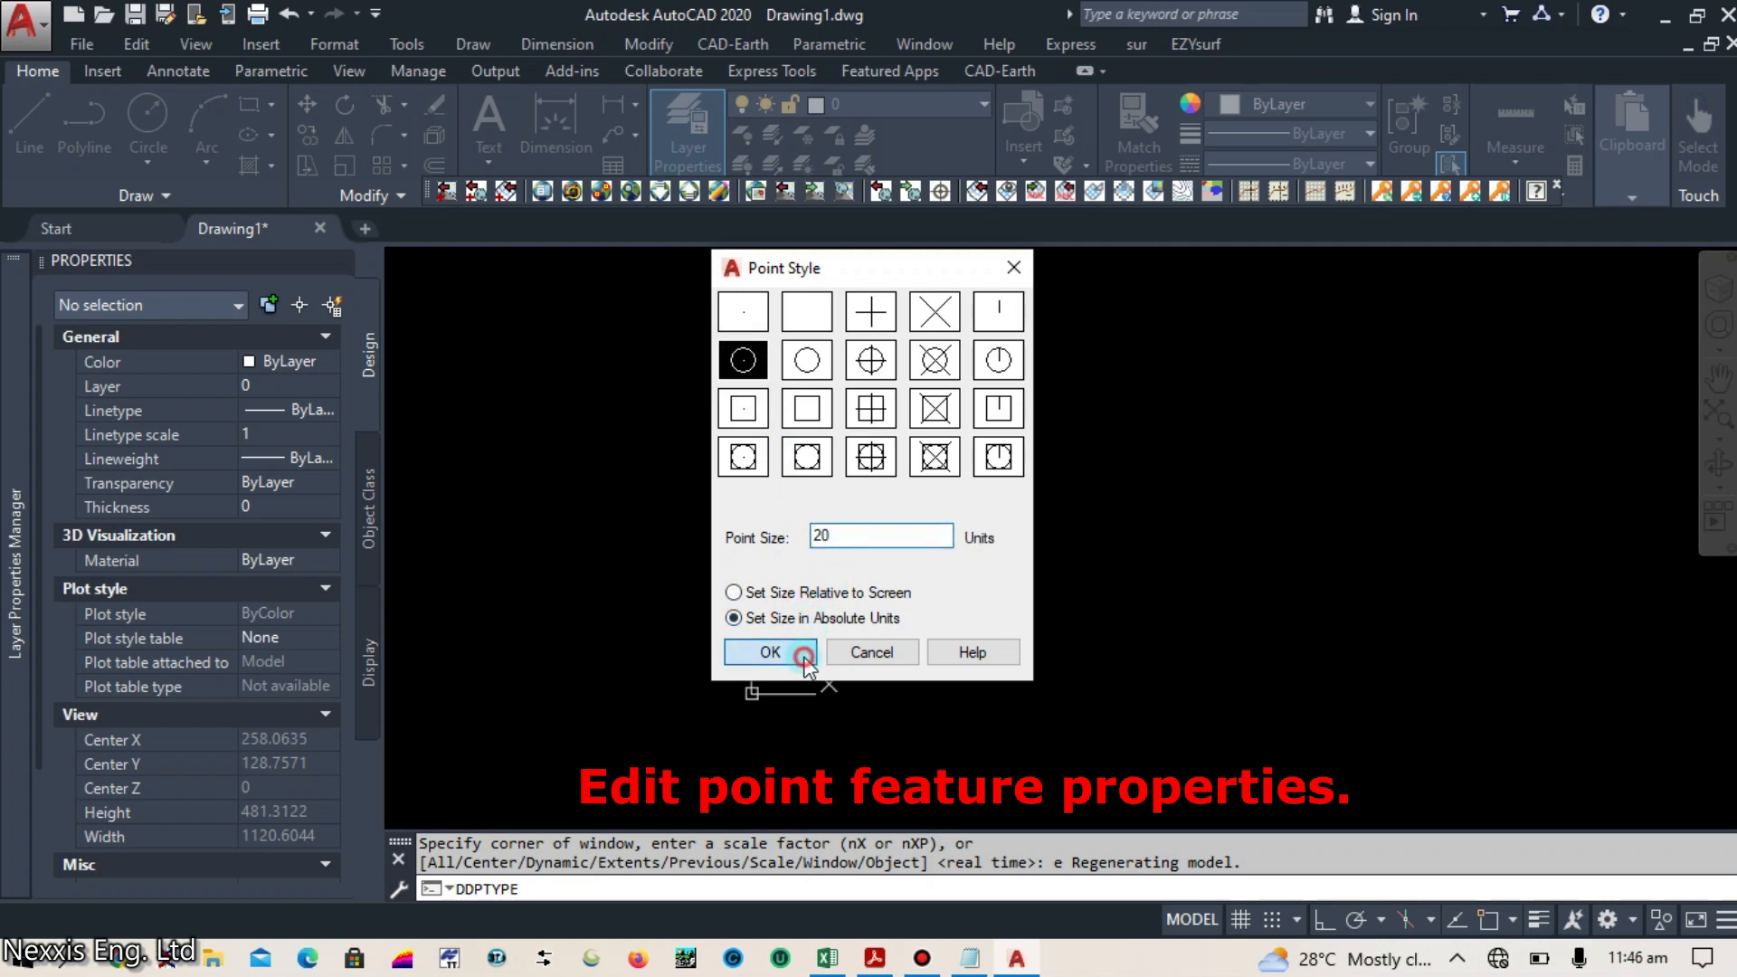
left_click(770, 651)
type("z")
key("Return")
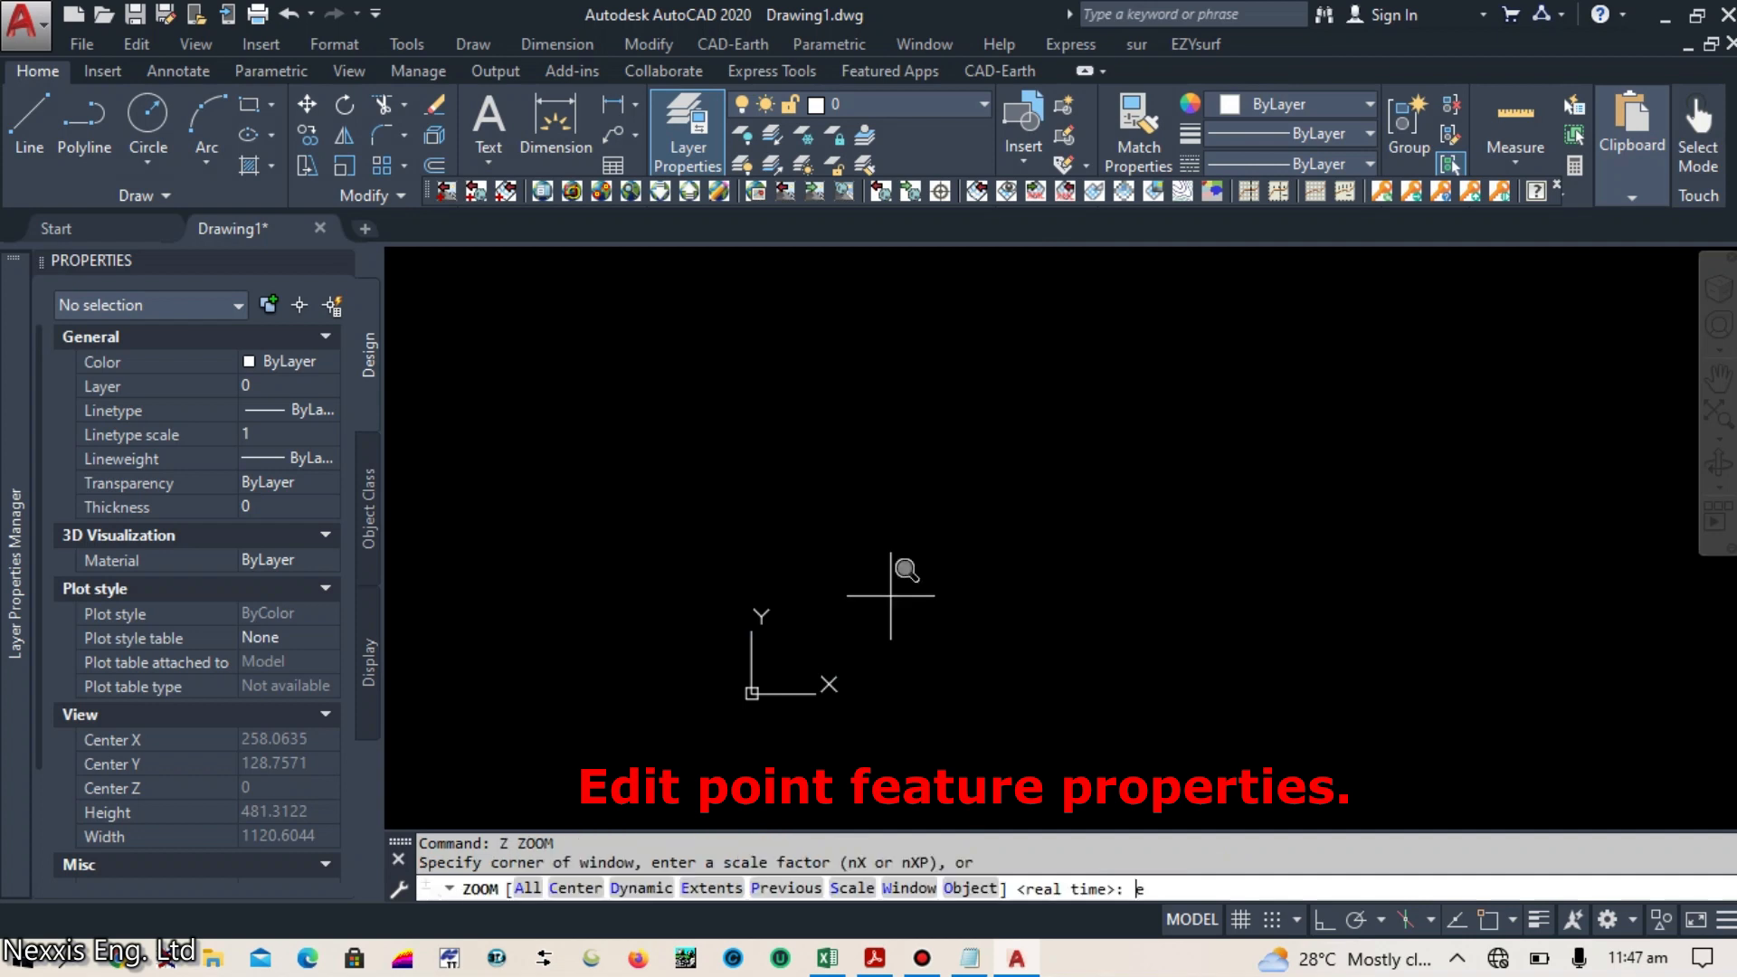
type("e")
key("Return")
scroll(971, 554, "down", 5)
scroll(957, 539, "up", 2)
scroll(827, 415, "down", 8)
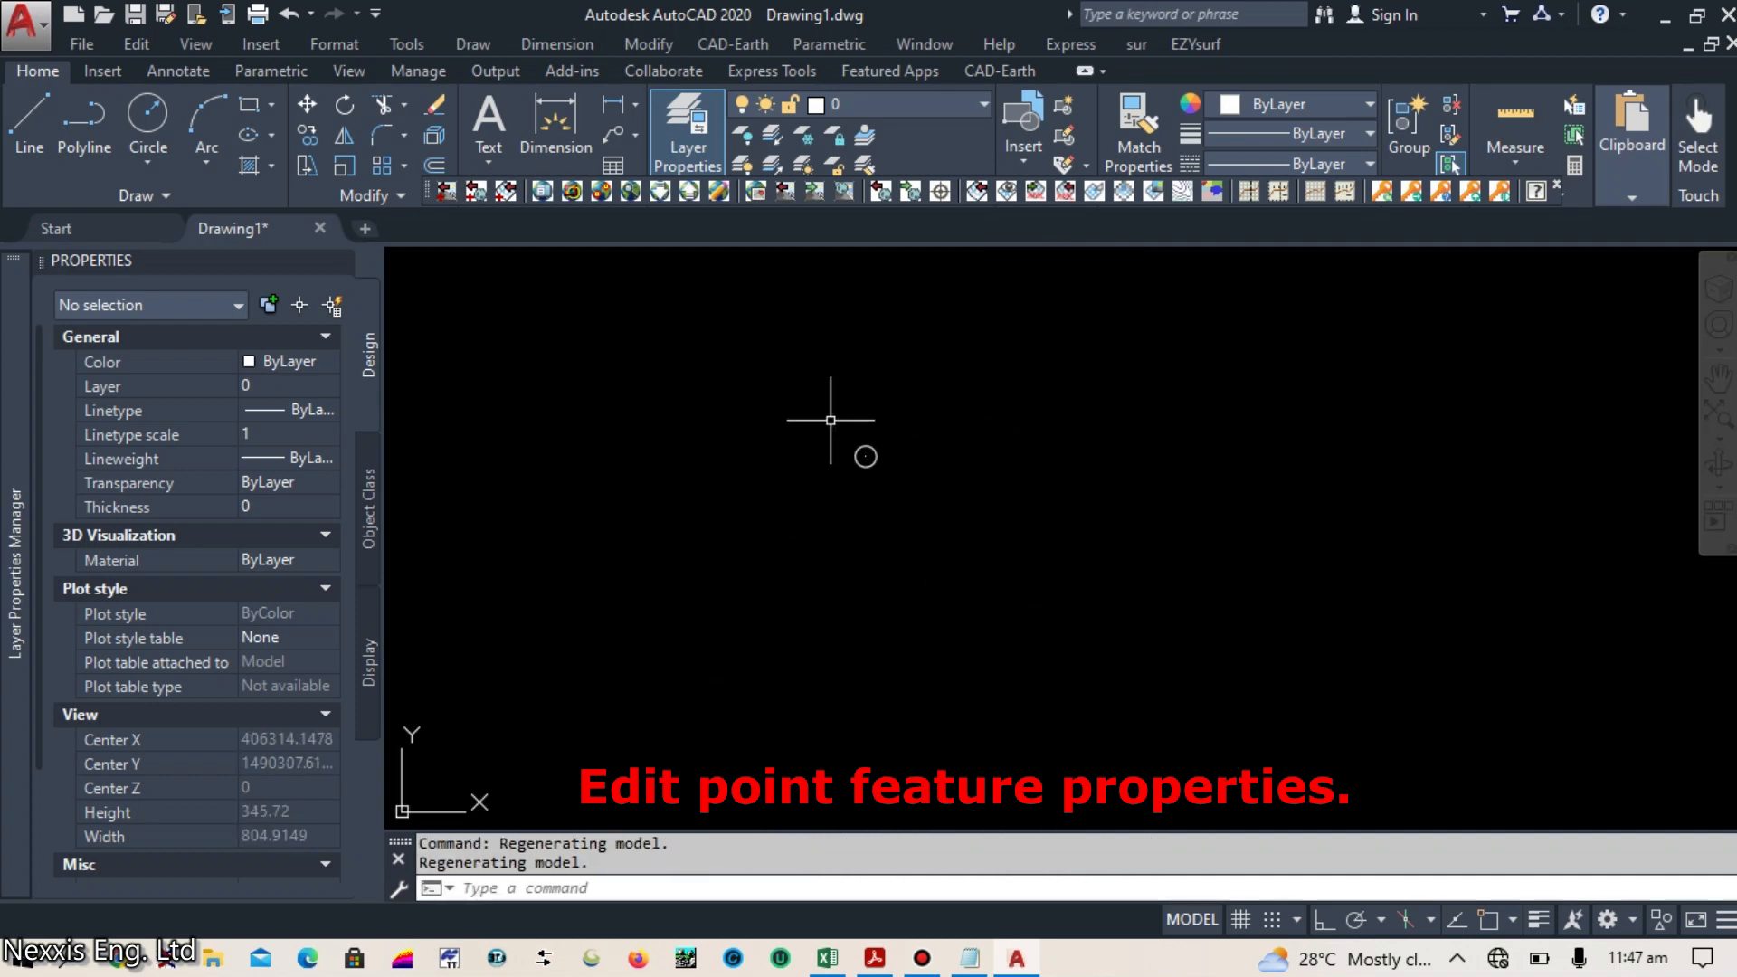
Step: Set the drawing units' length precision to 0.00 and make angles measure clockwise
type("UNITS")
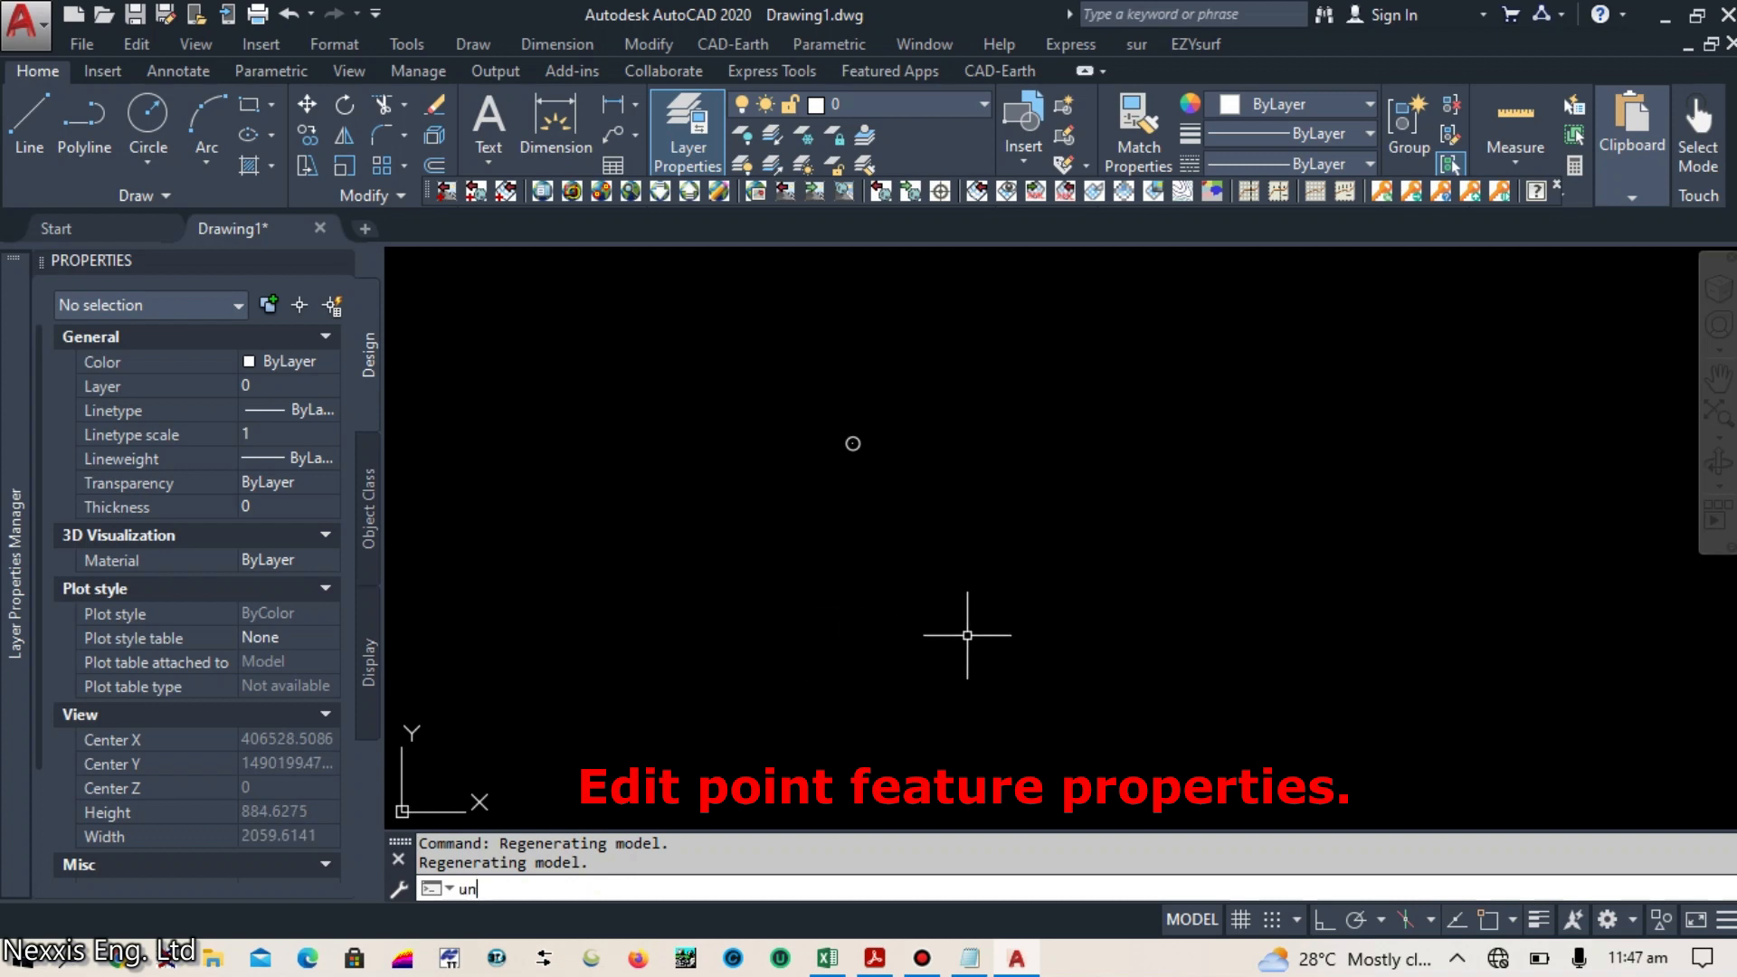
key("Return")
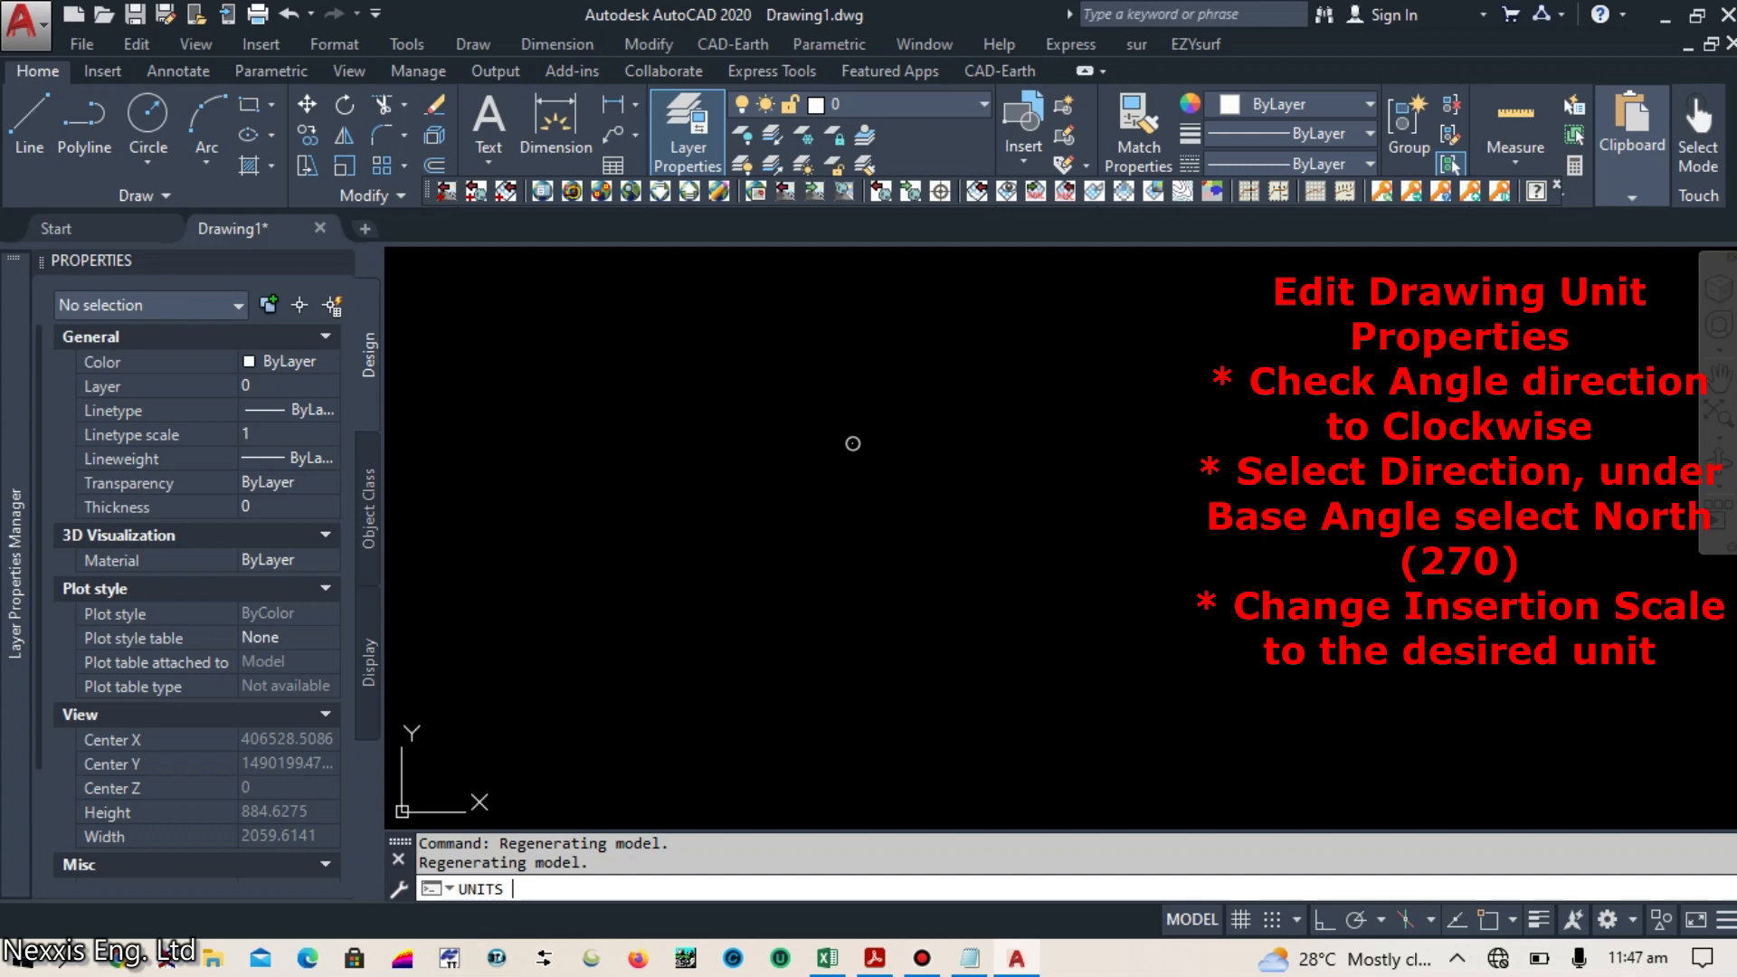
left_click(831, 375)
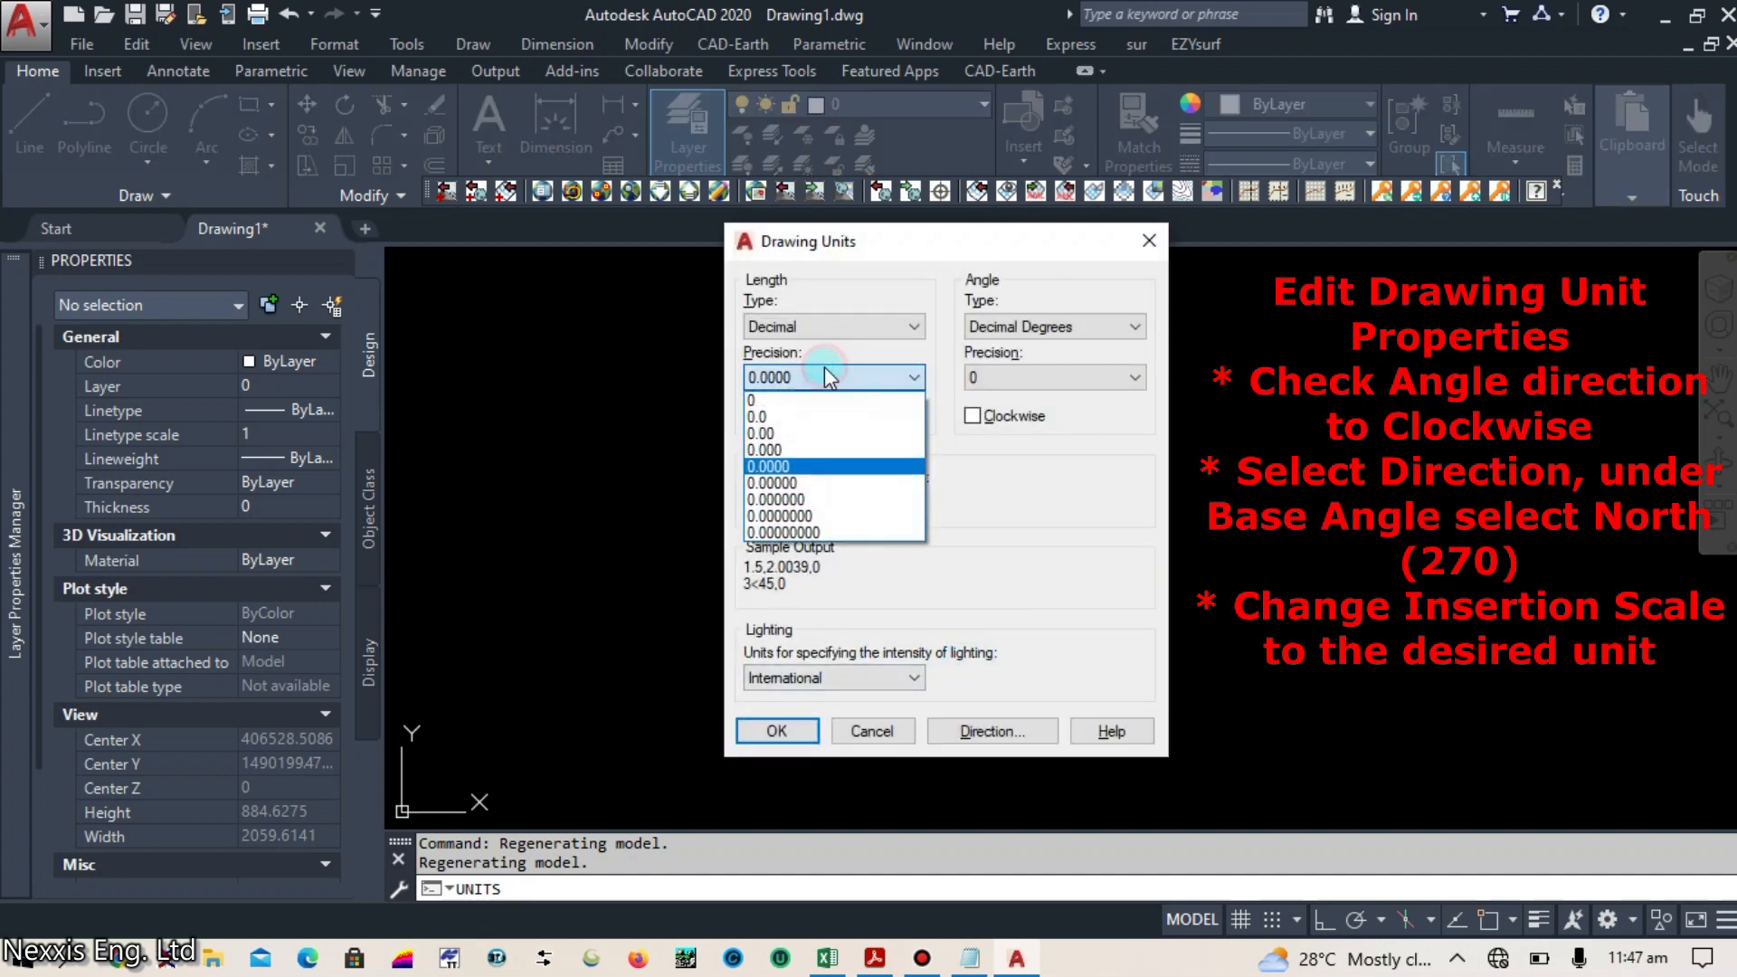
left_click(837, 434)
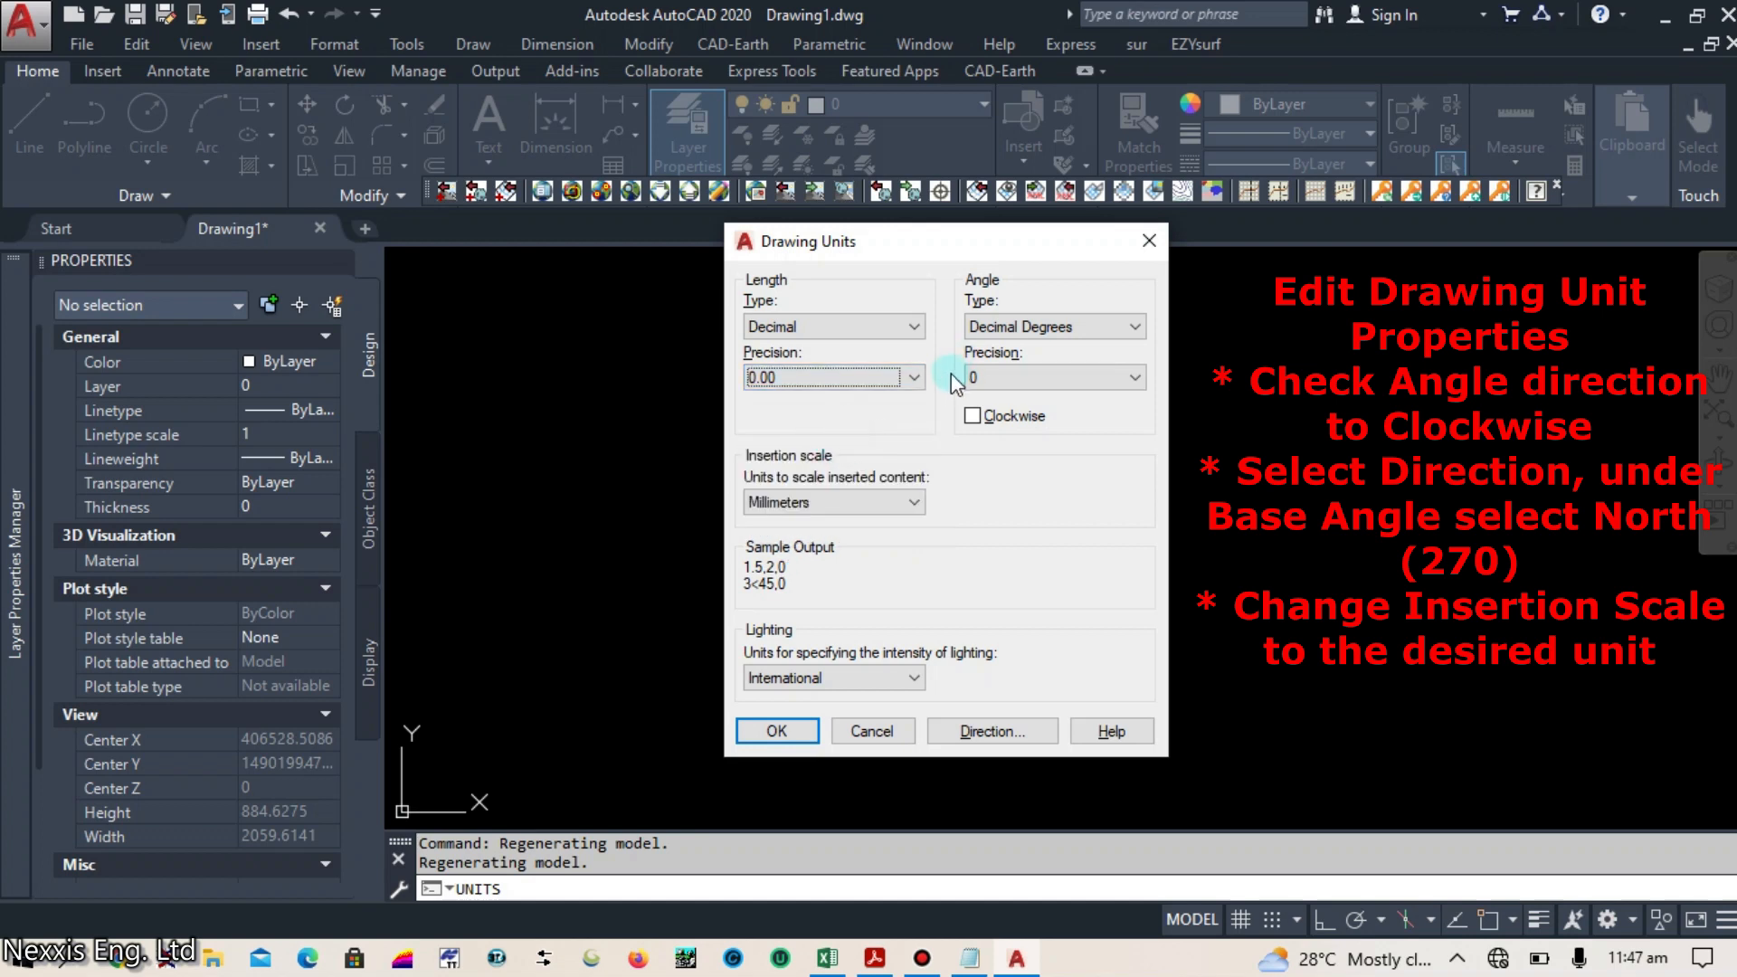
left_click(994, 418)
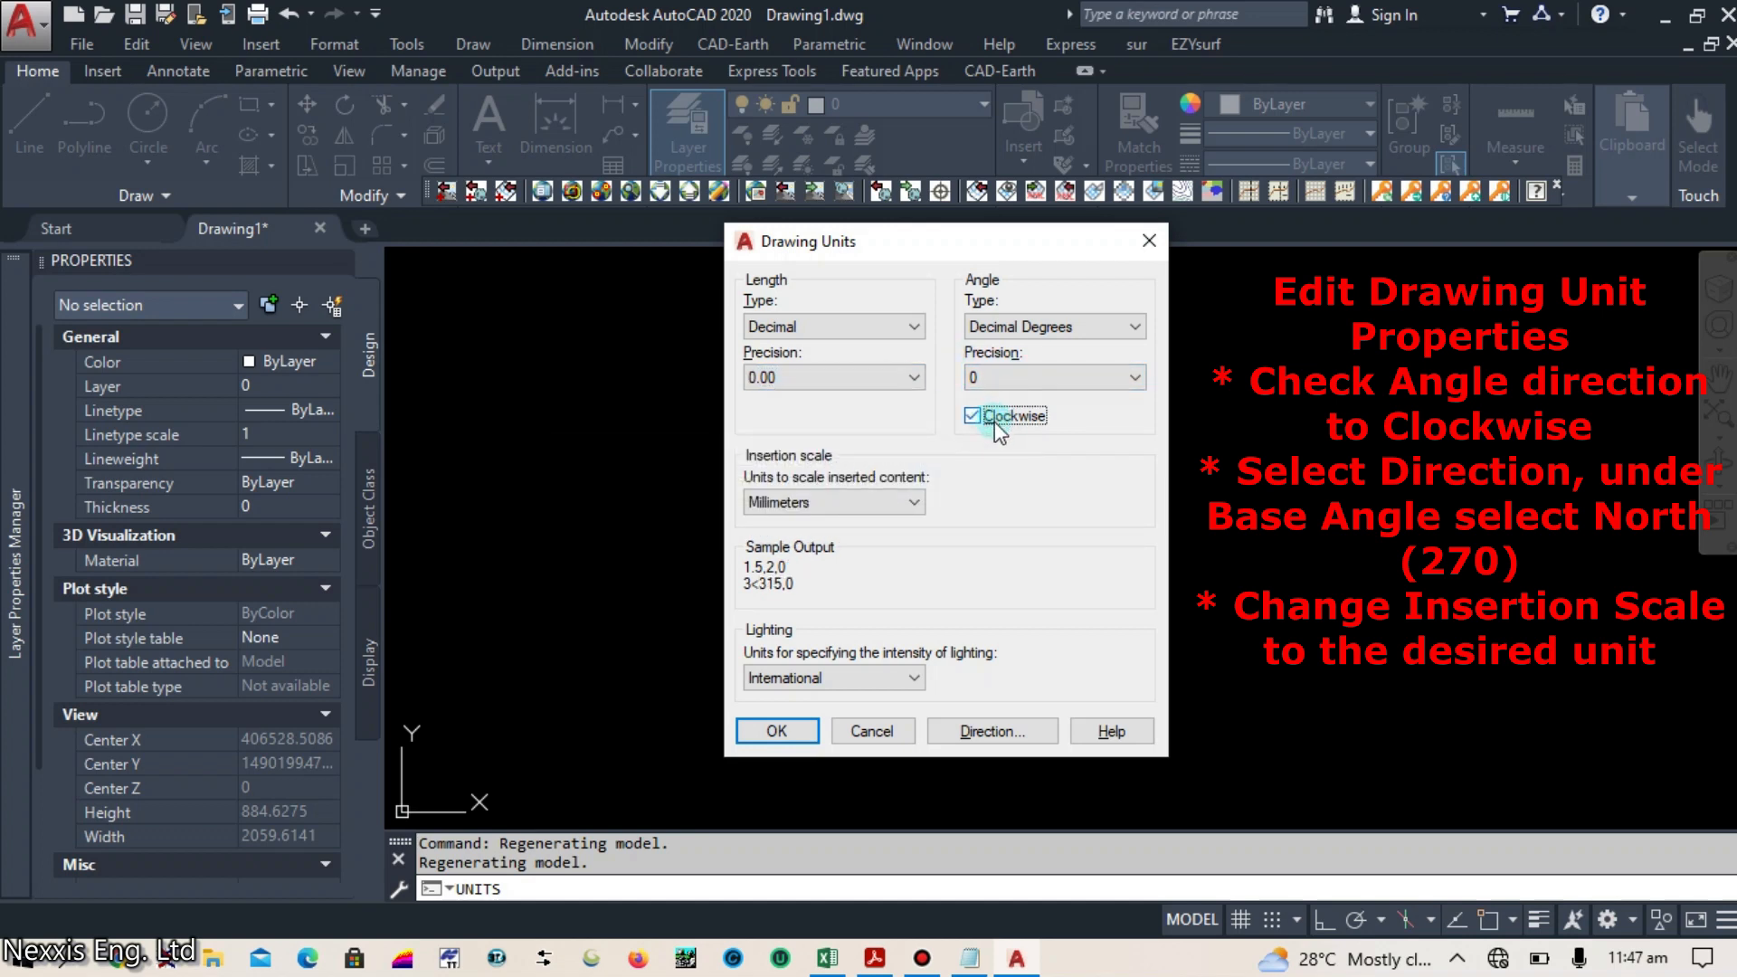
Step: Set the units' base angle direction to North and the insertion scale to Feet
left_click(993, 731)
left_click(419, 372)
left_click(518, 551)
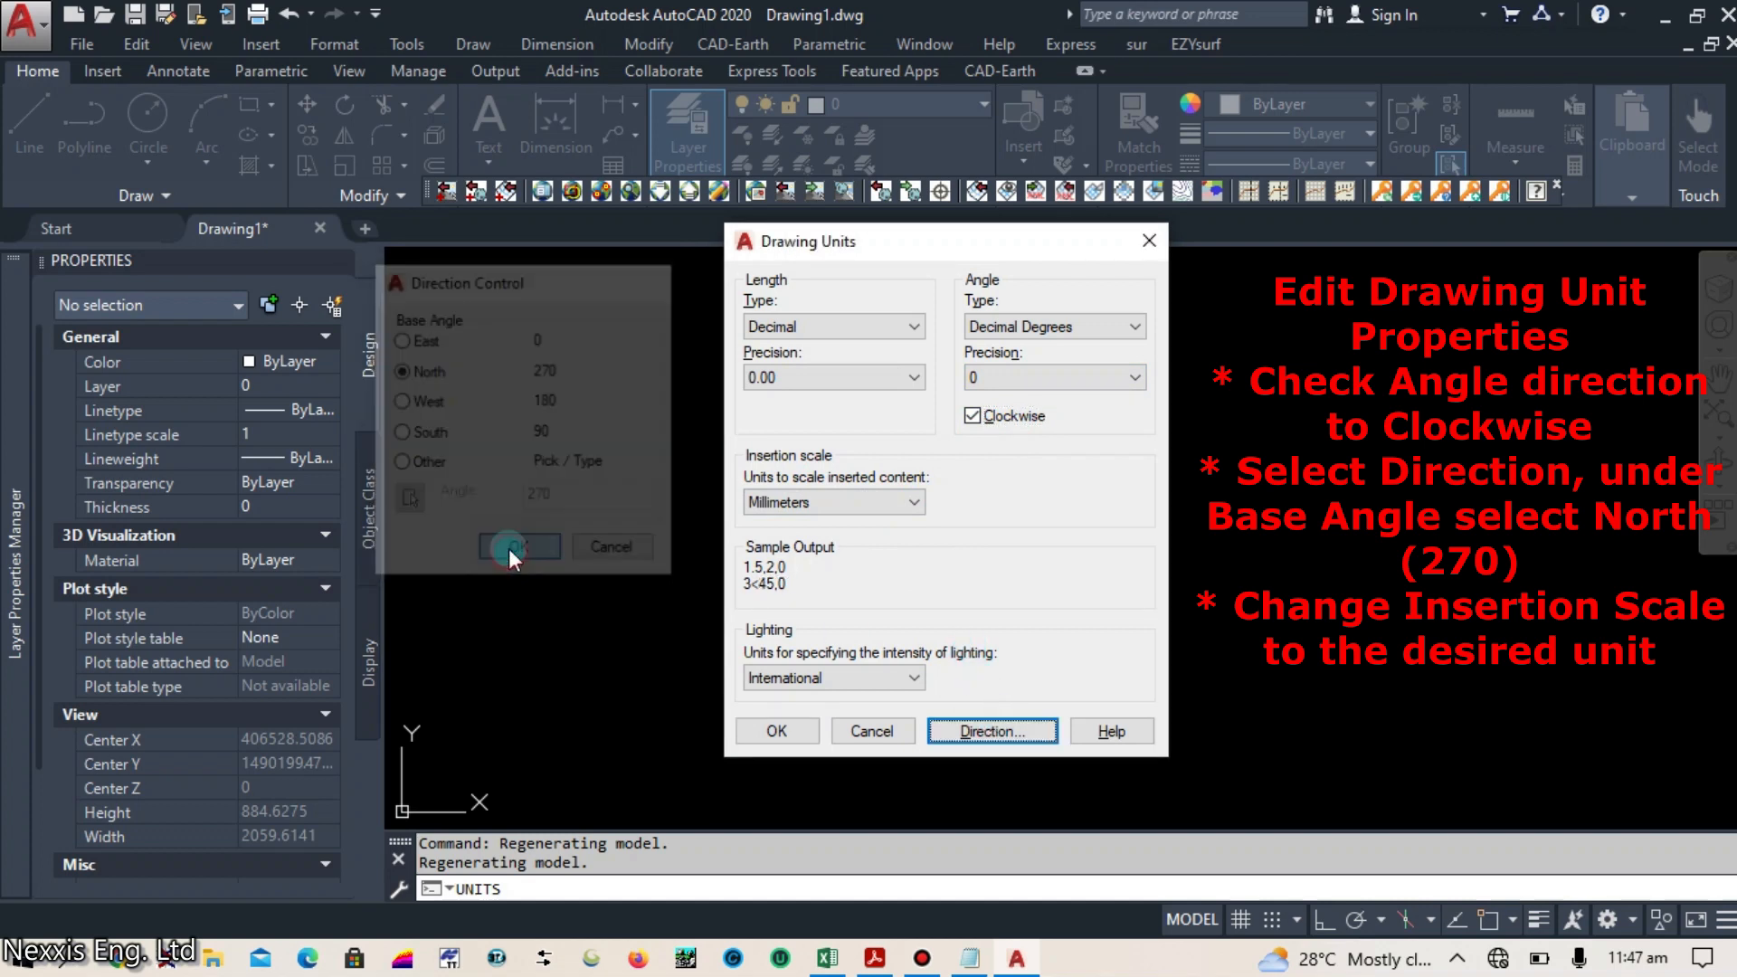
left_click(918, 503)
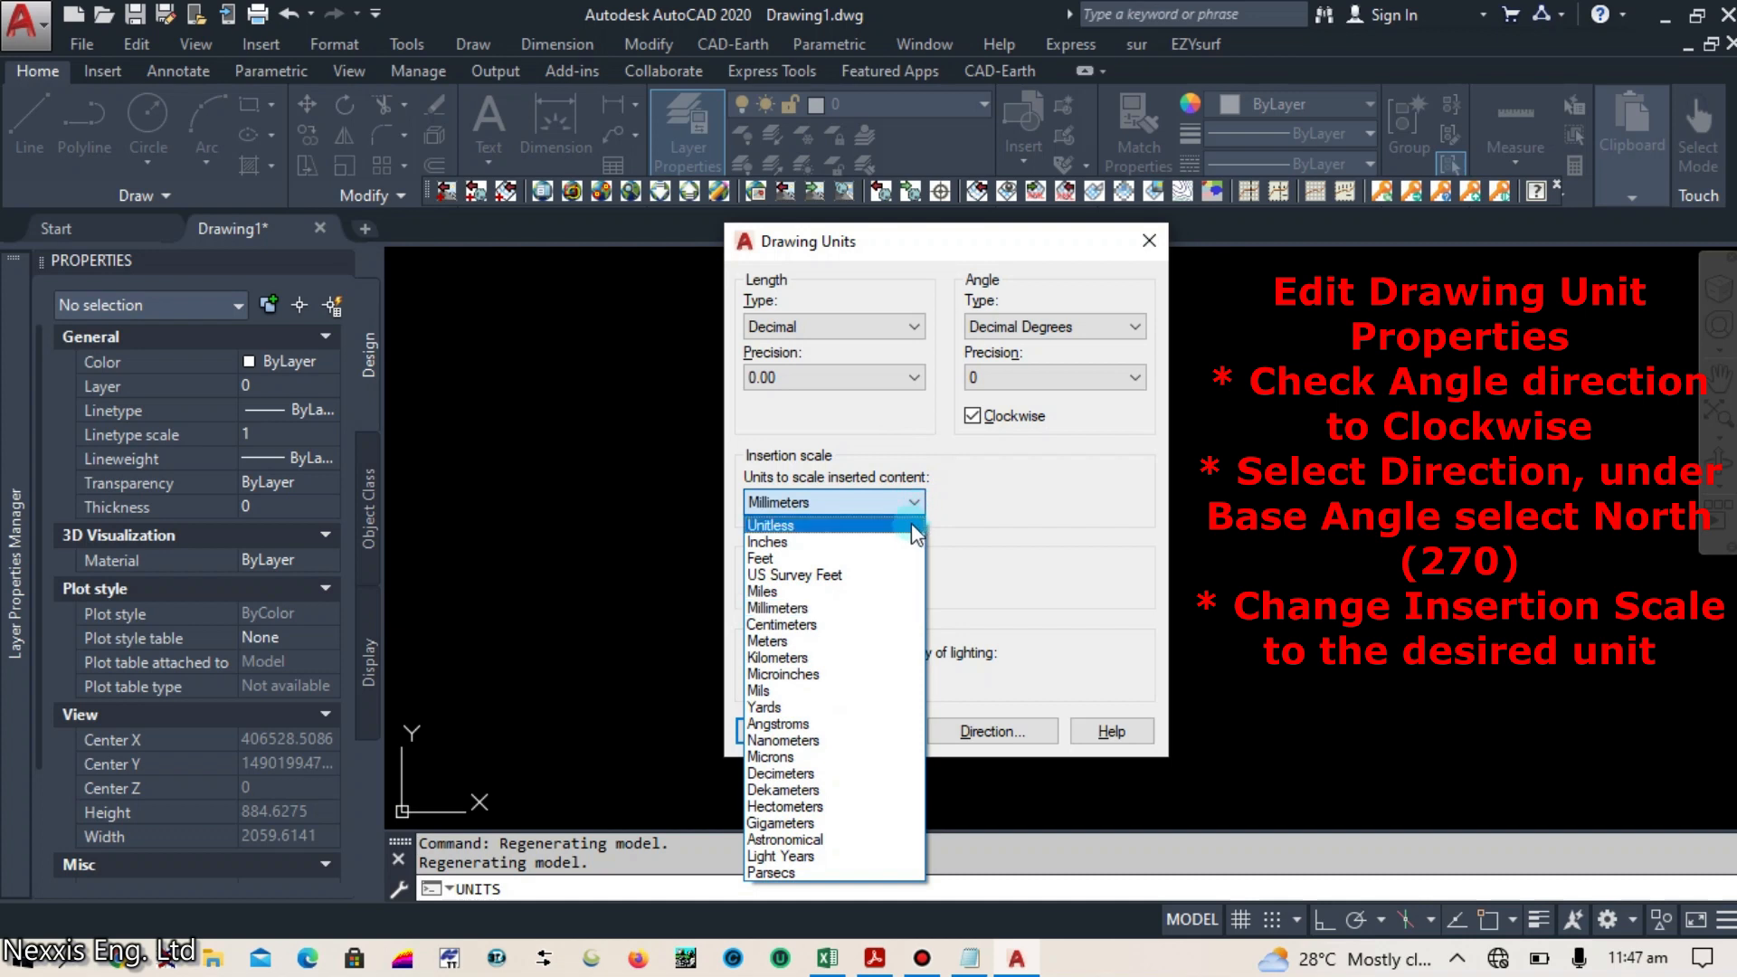
left_click(905, 559)
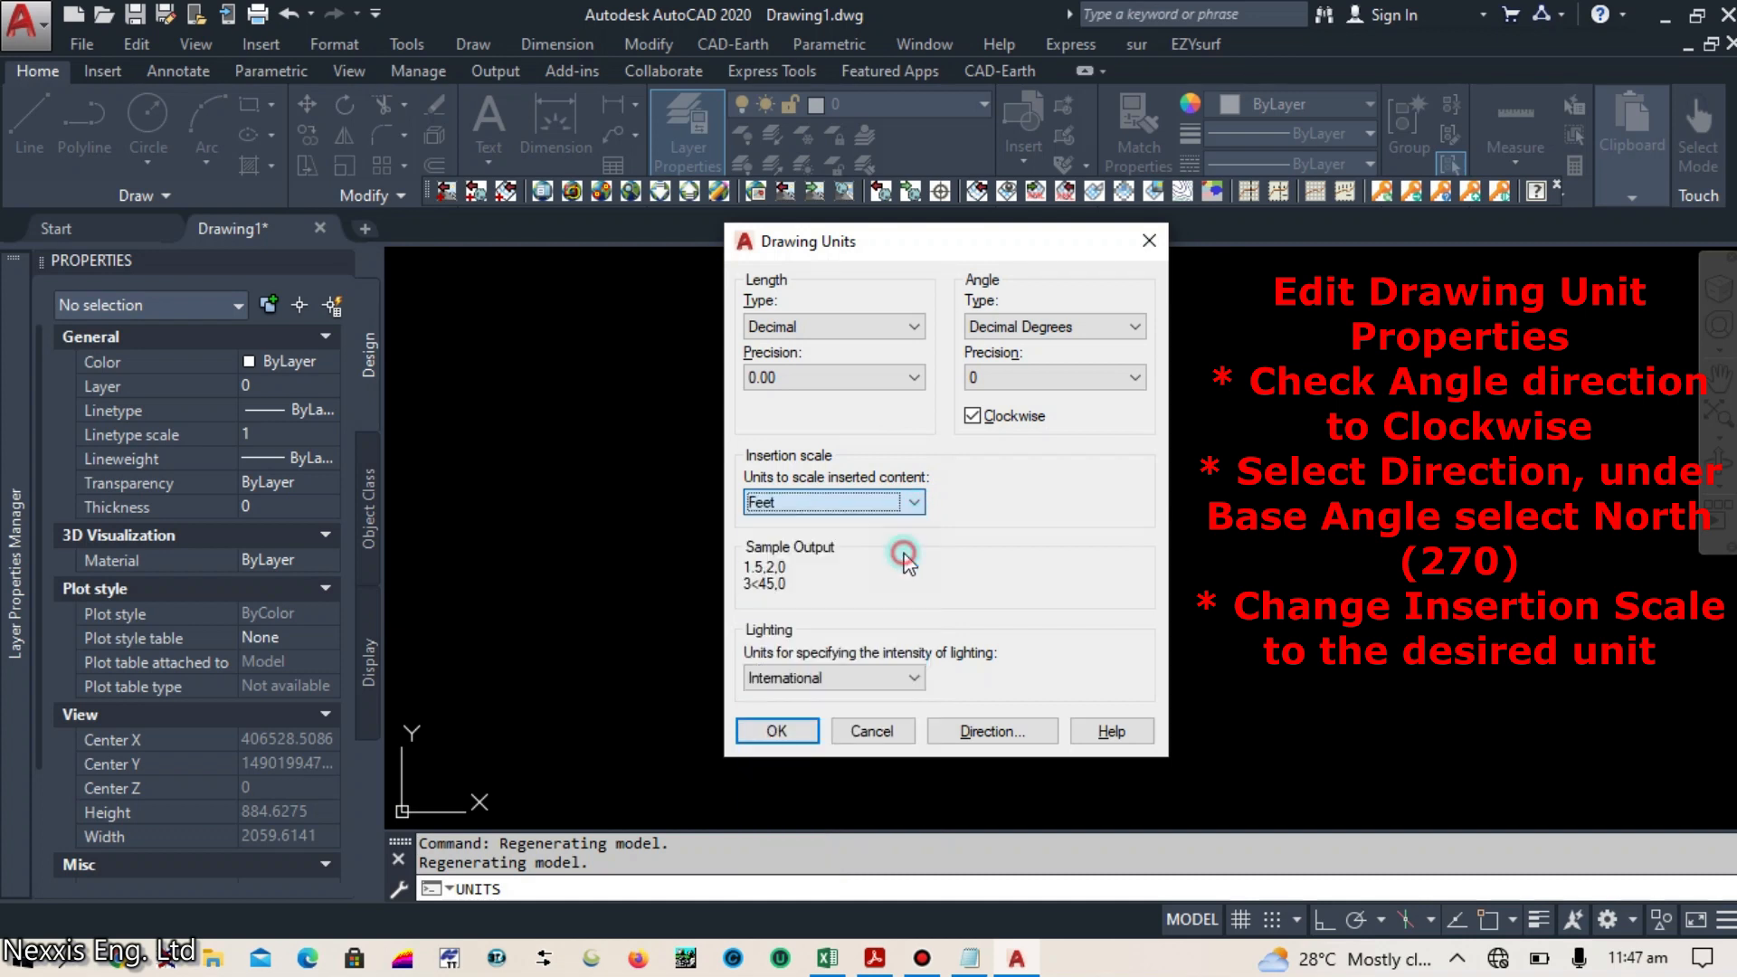
left_click(806, 720)
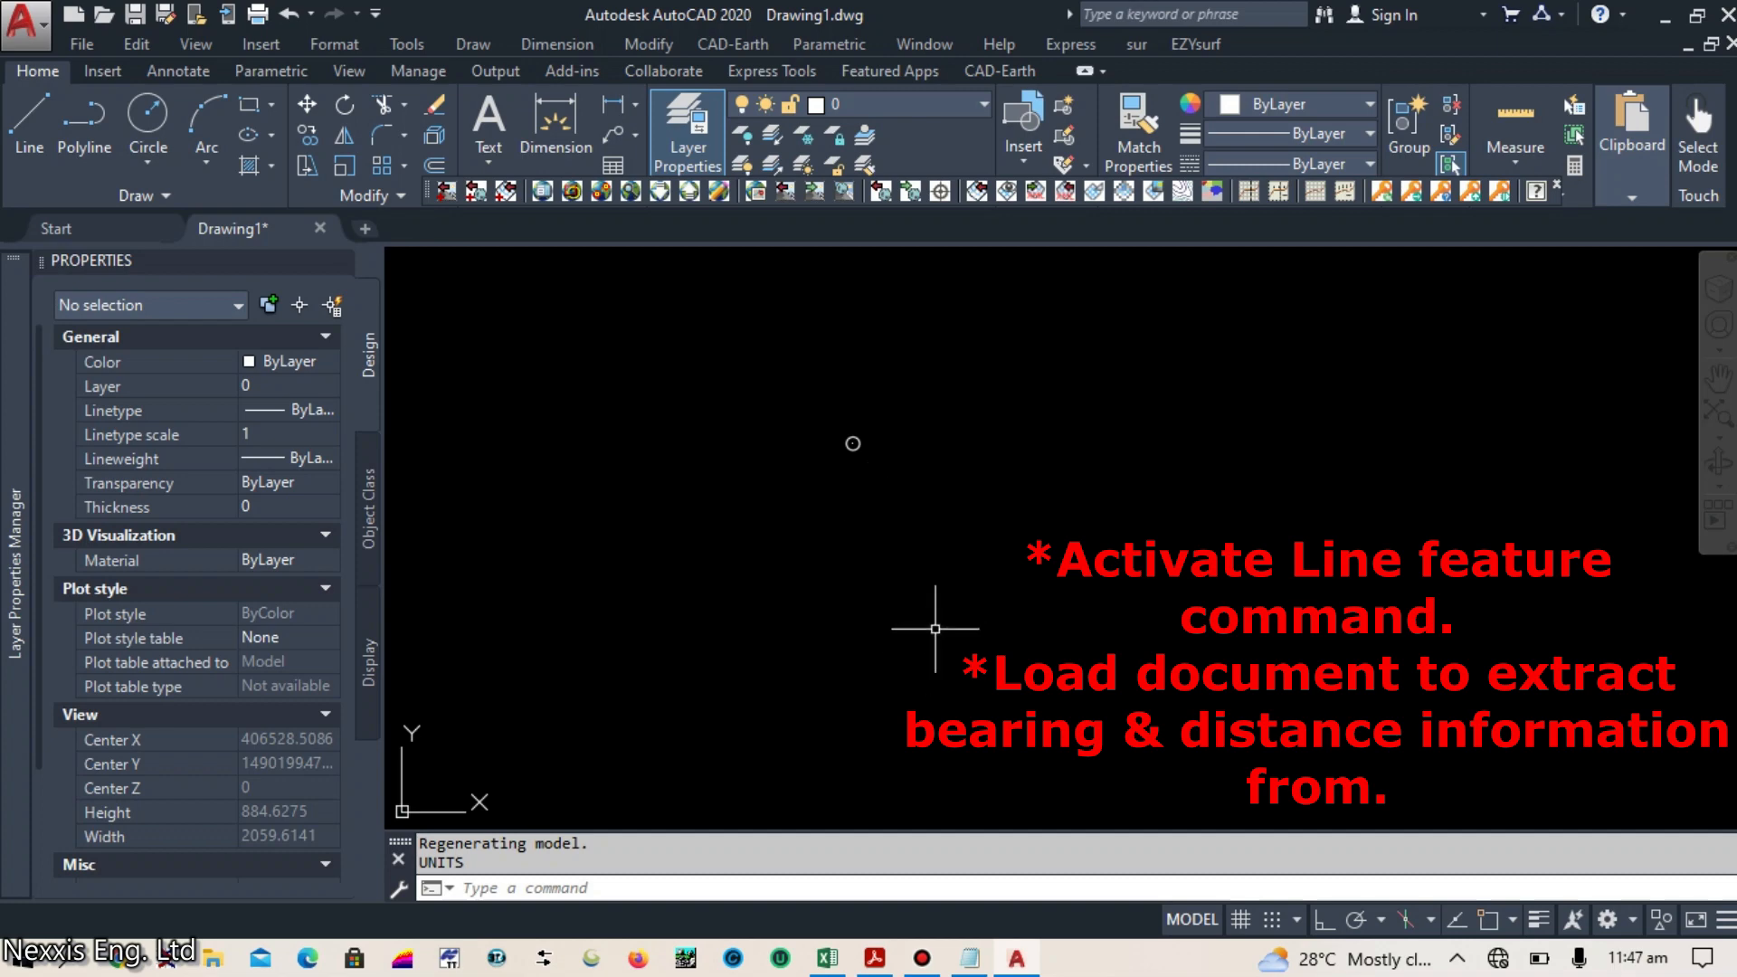
Step: Consult the traverse plan in TT_ADA.pdf, and start a line in AutoCAD at the placed point with object snap on
left_click(882, 961)
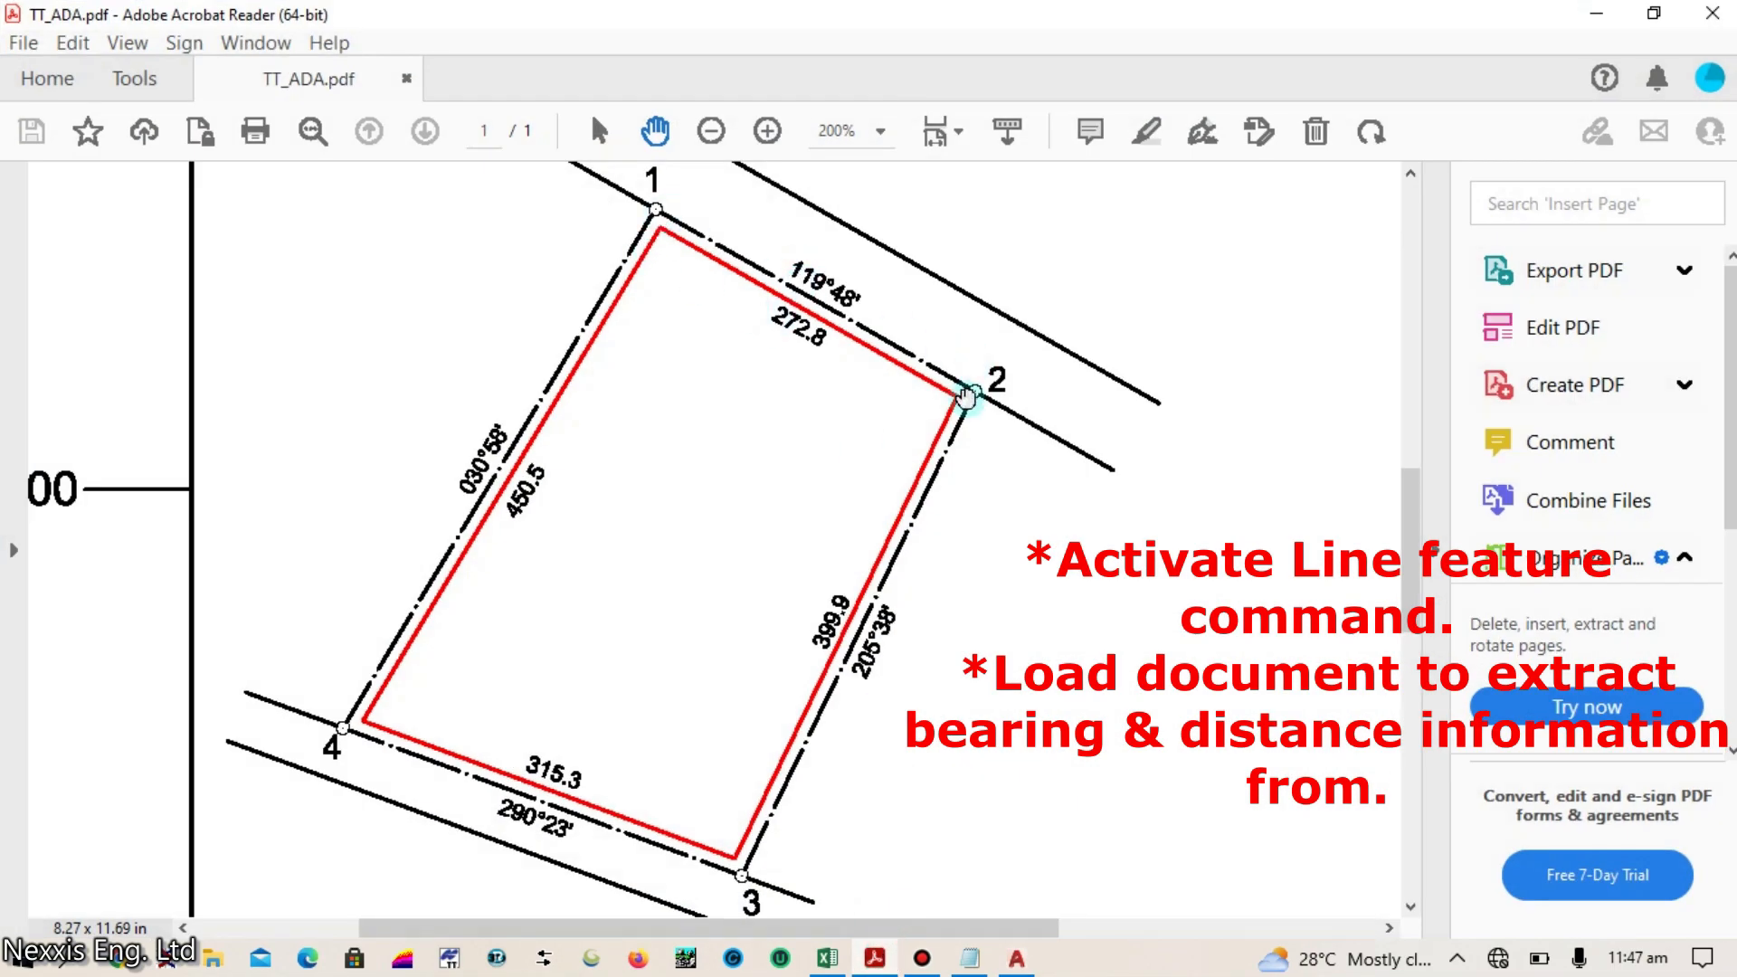
mouse_move(880, 961)
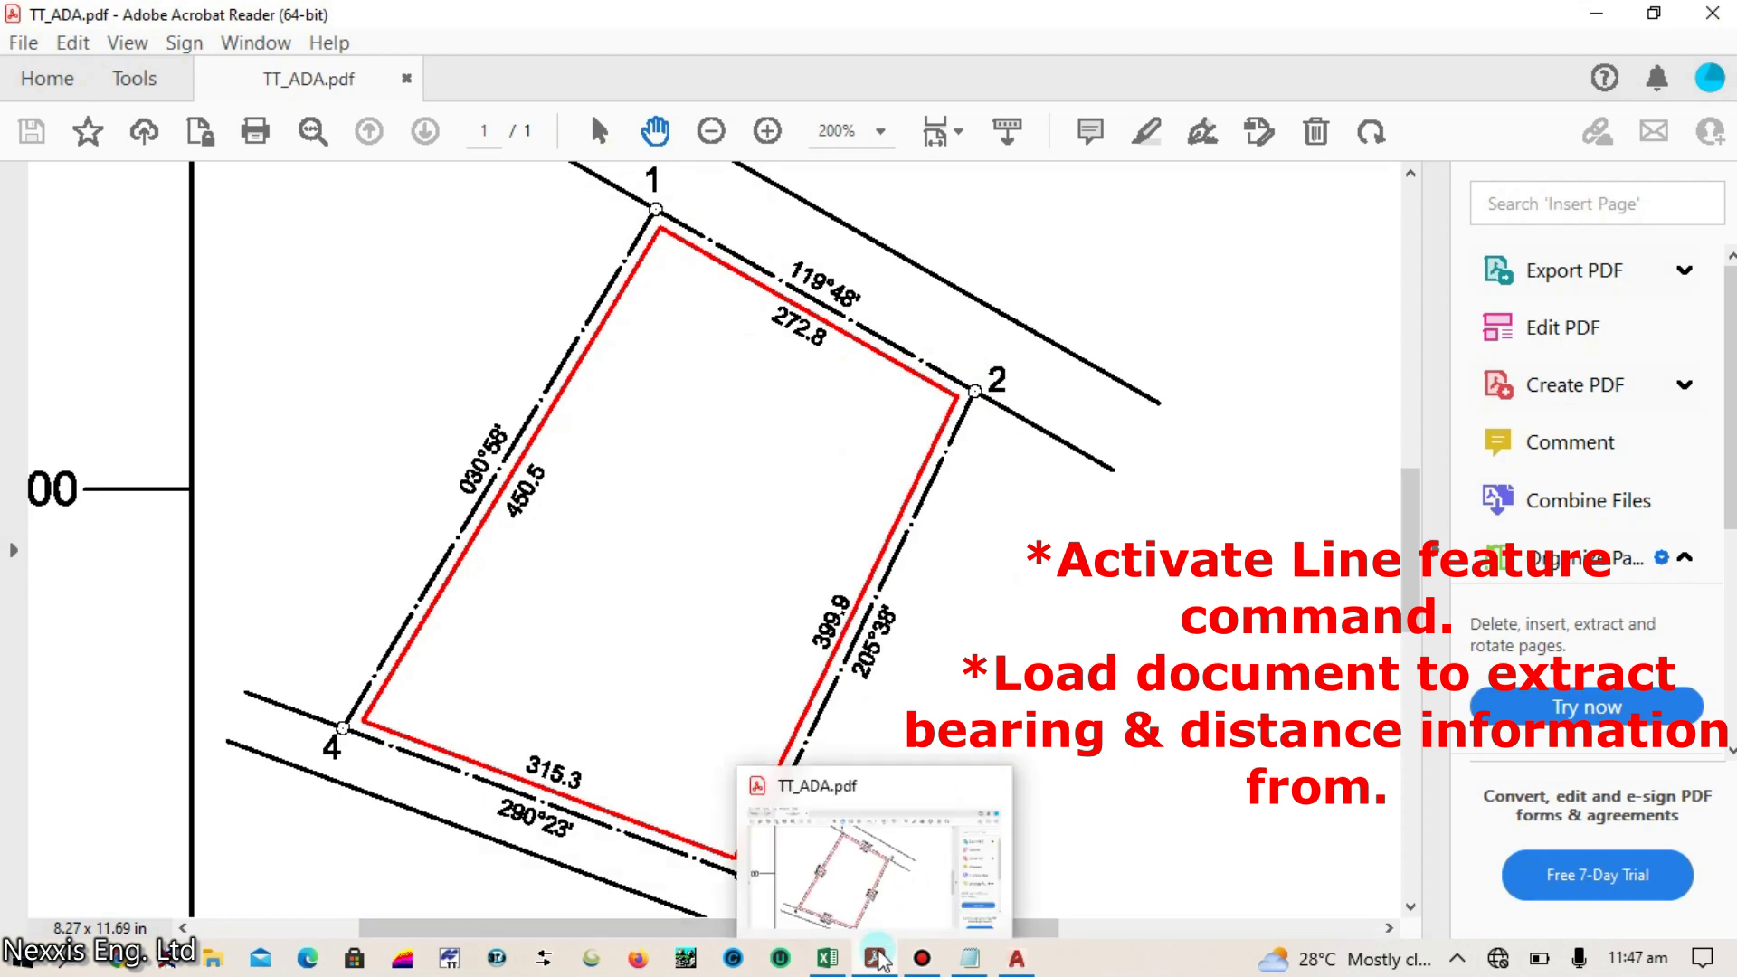
left_click(880, 961)
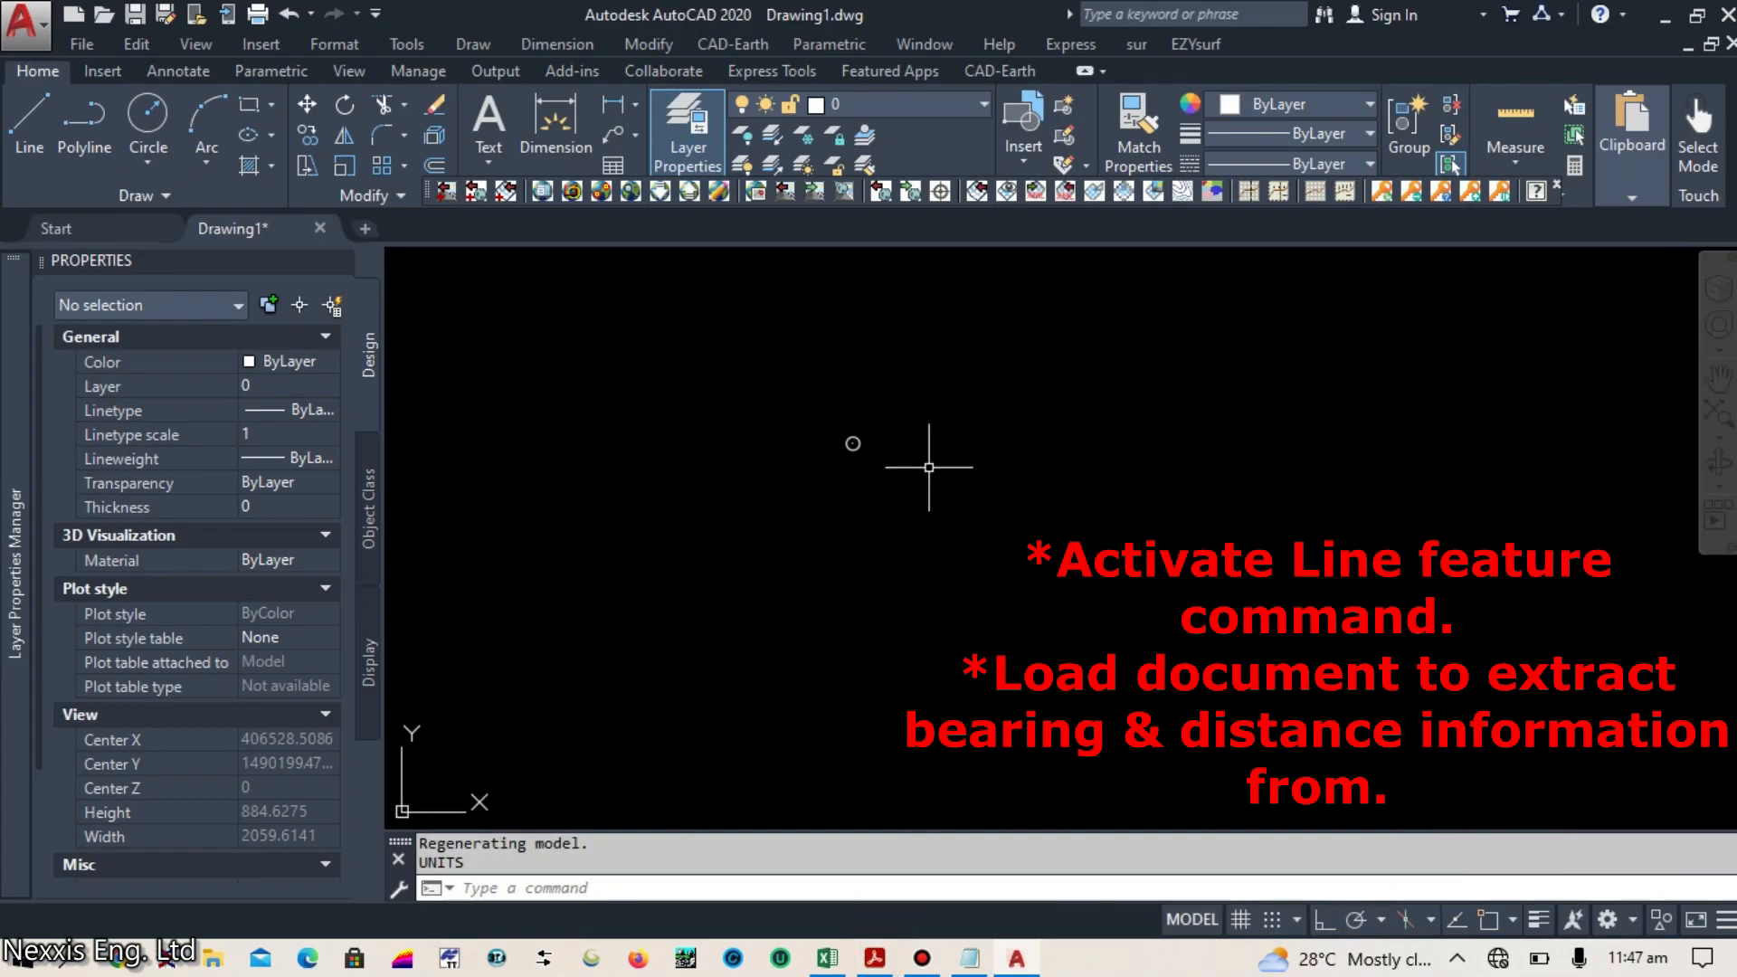
type("l")
key("Return")
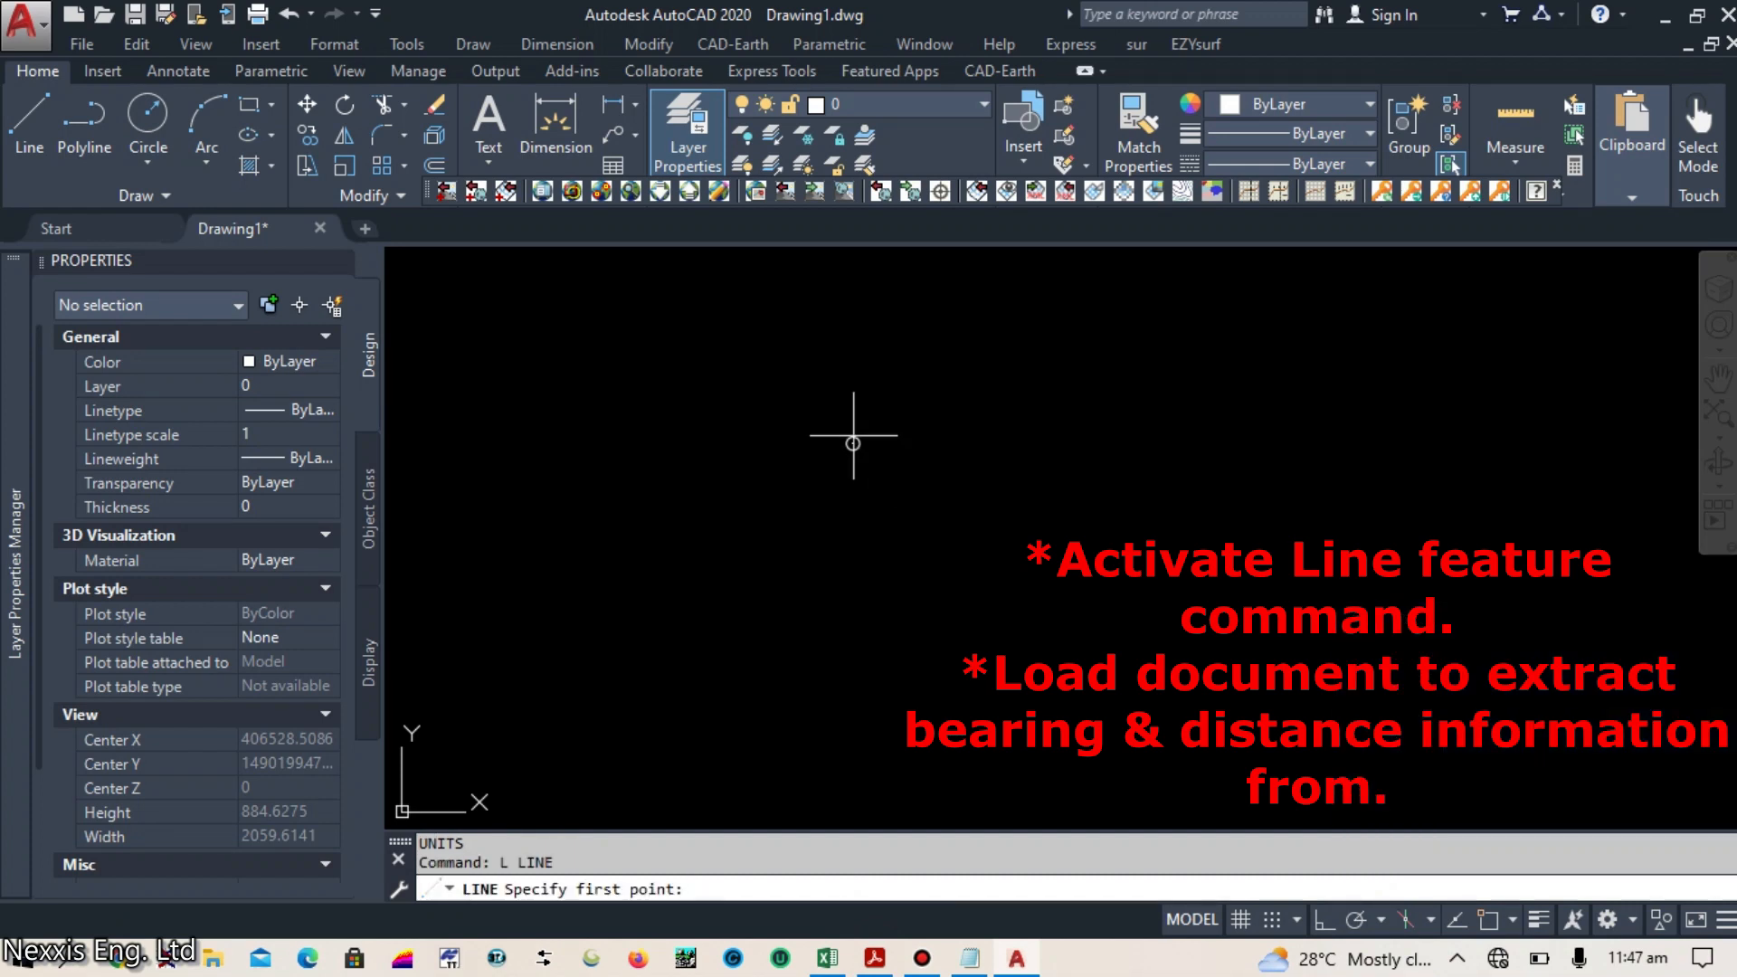
left_click(1488, 920)
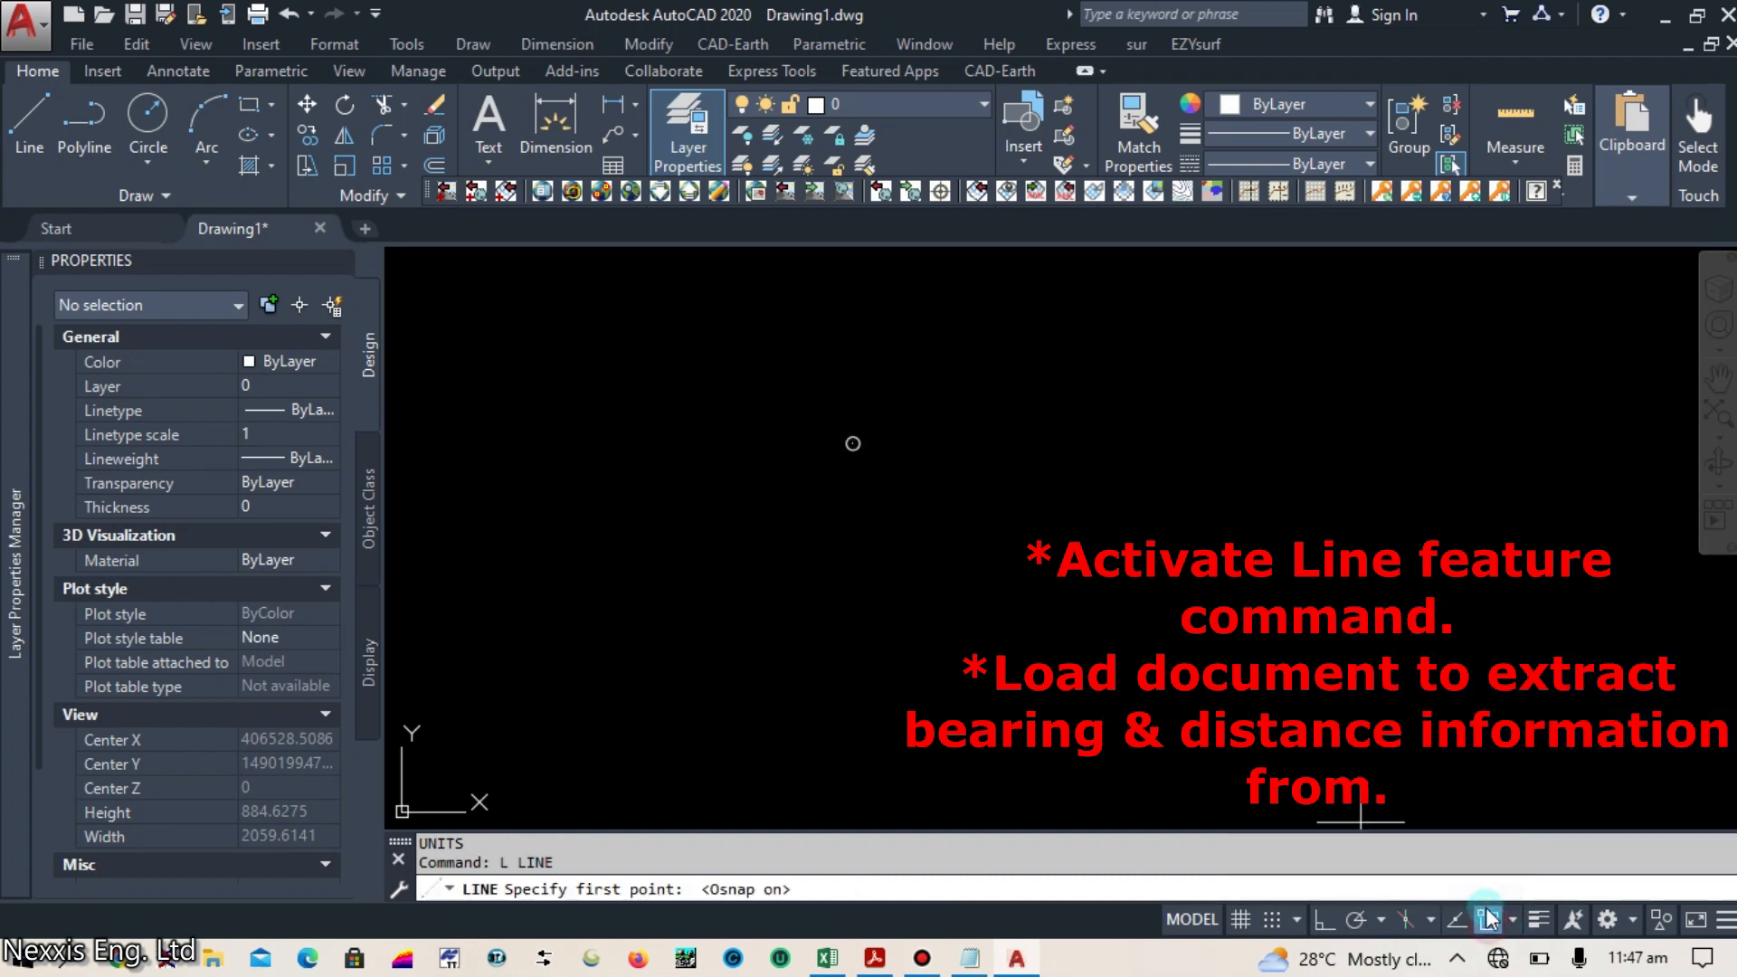
left_click(853, 443)
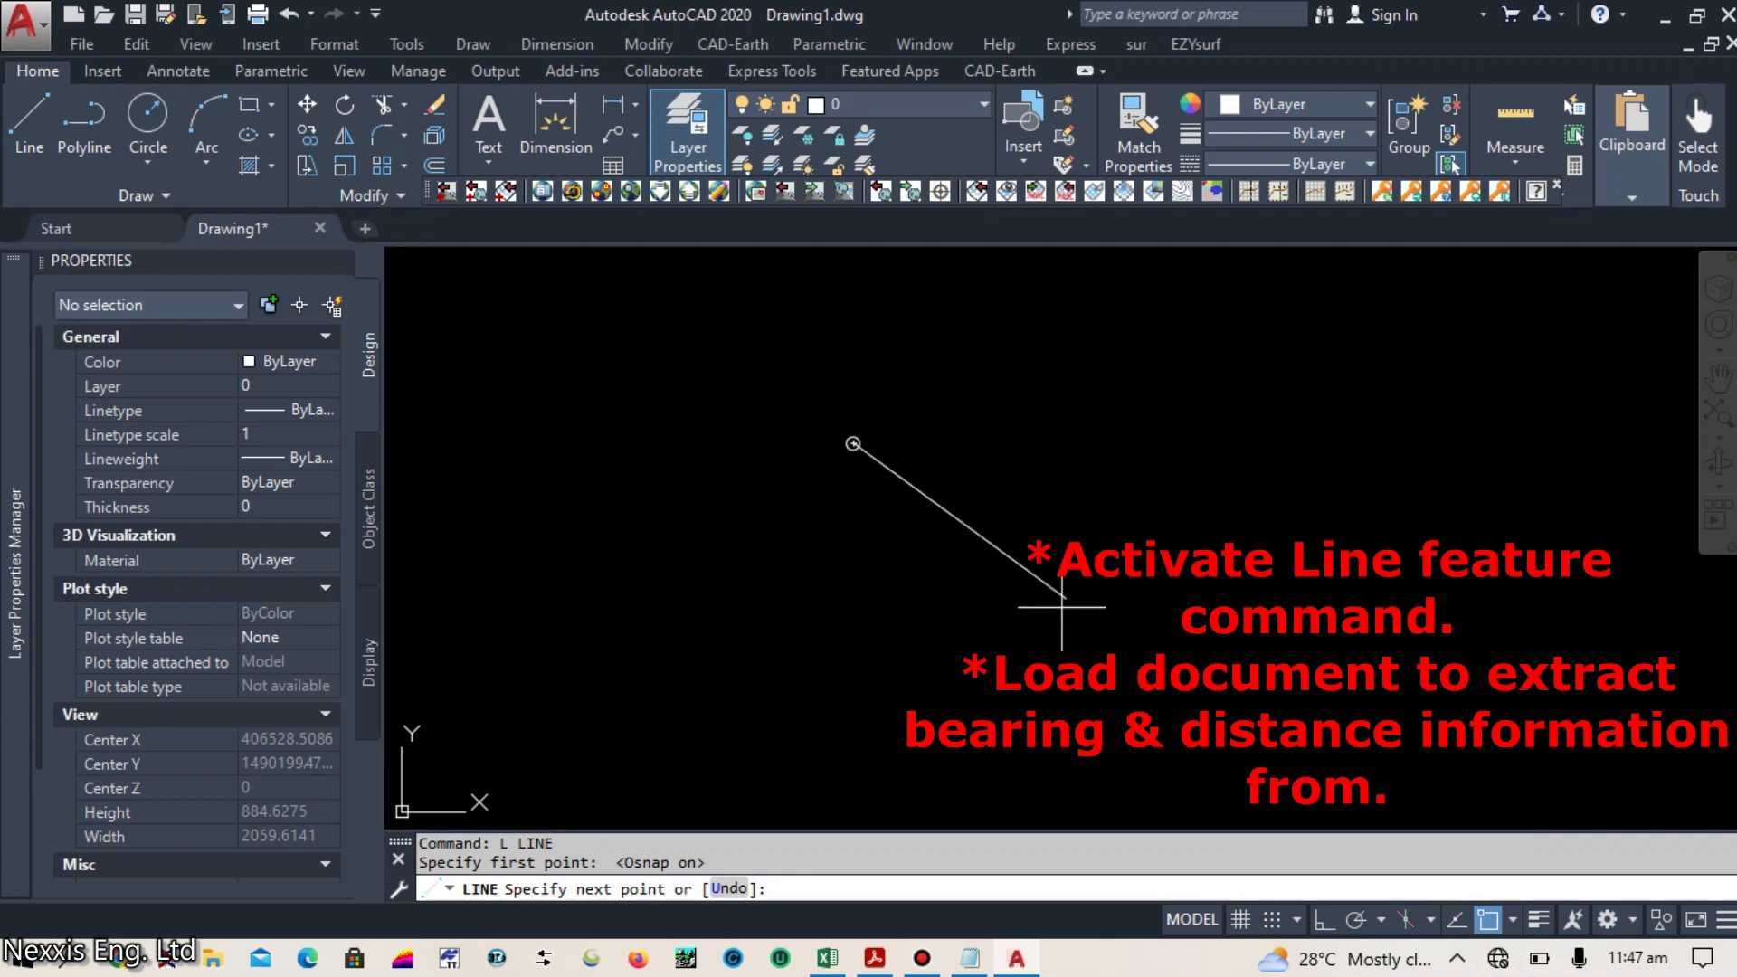
Step: Draw the leg from point 1 to 2 with distance 272.8 and bearing 119d48'00", consulting TT_ADA.pdf for the values
left_click(875, 959)
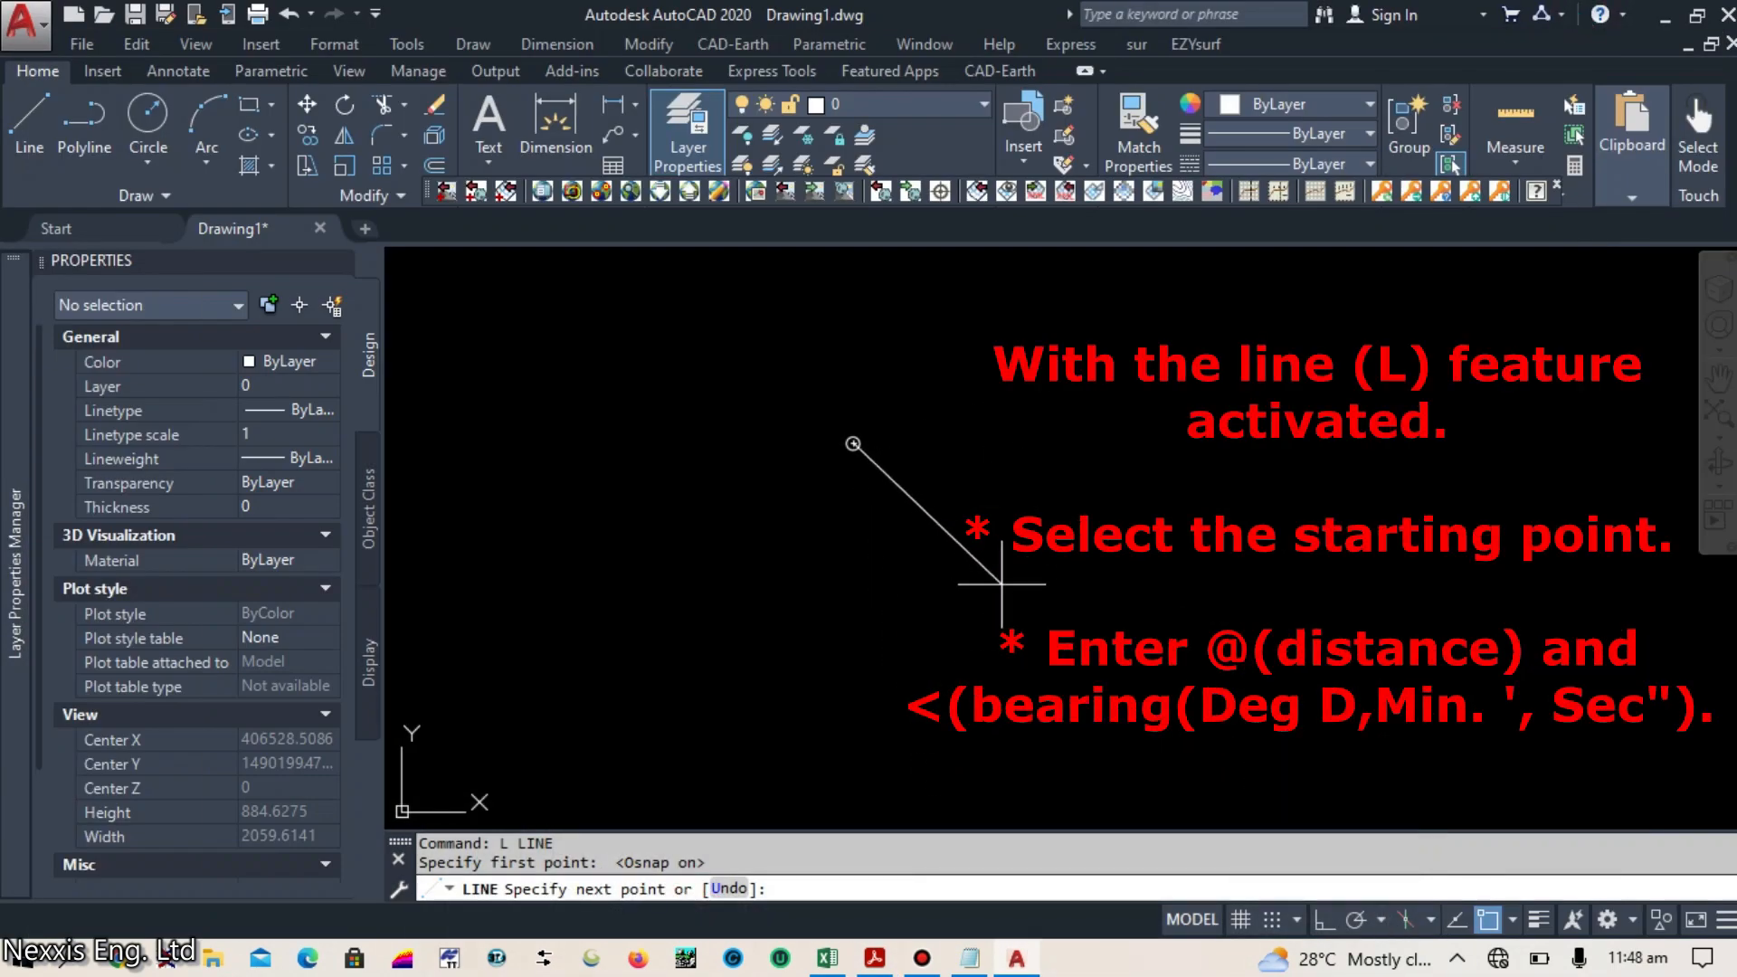
type("@272.8<")
left_click(875, 959)
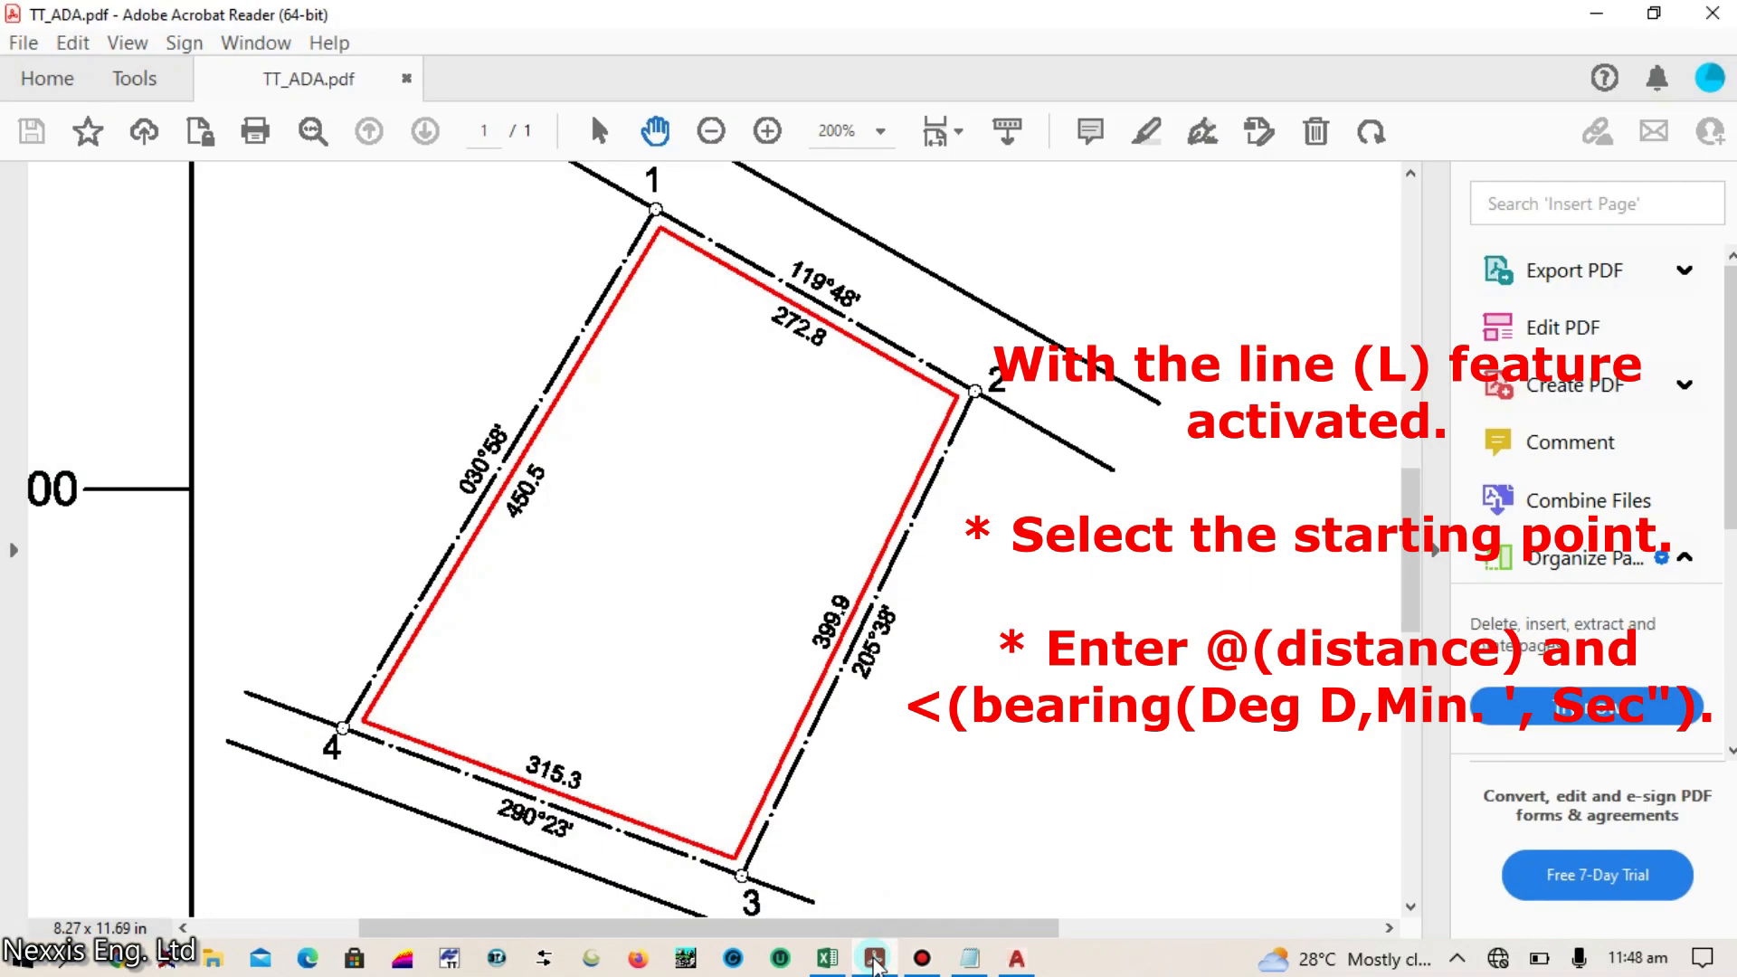
left_click(875, 959)
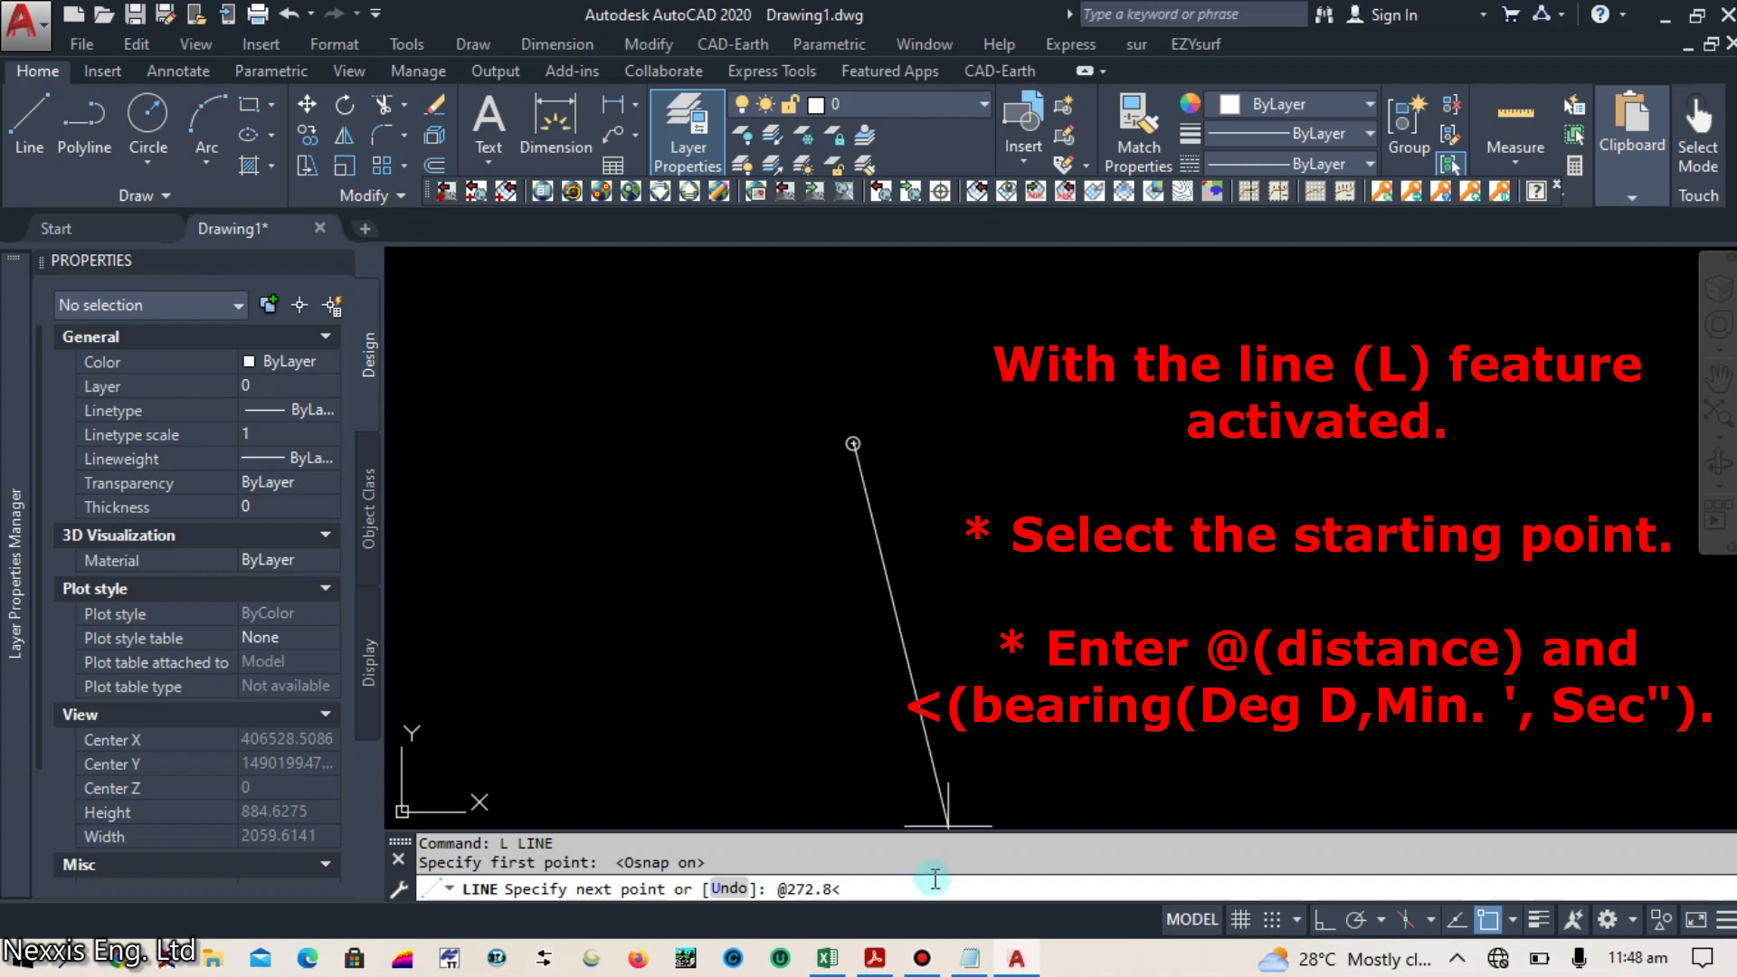
type("119d48'00\"")
key("Return")
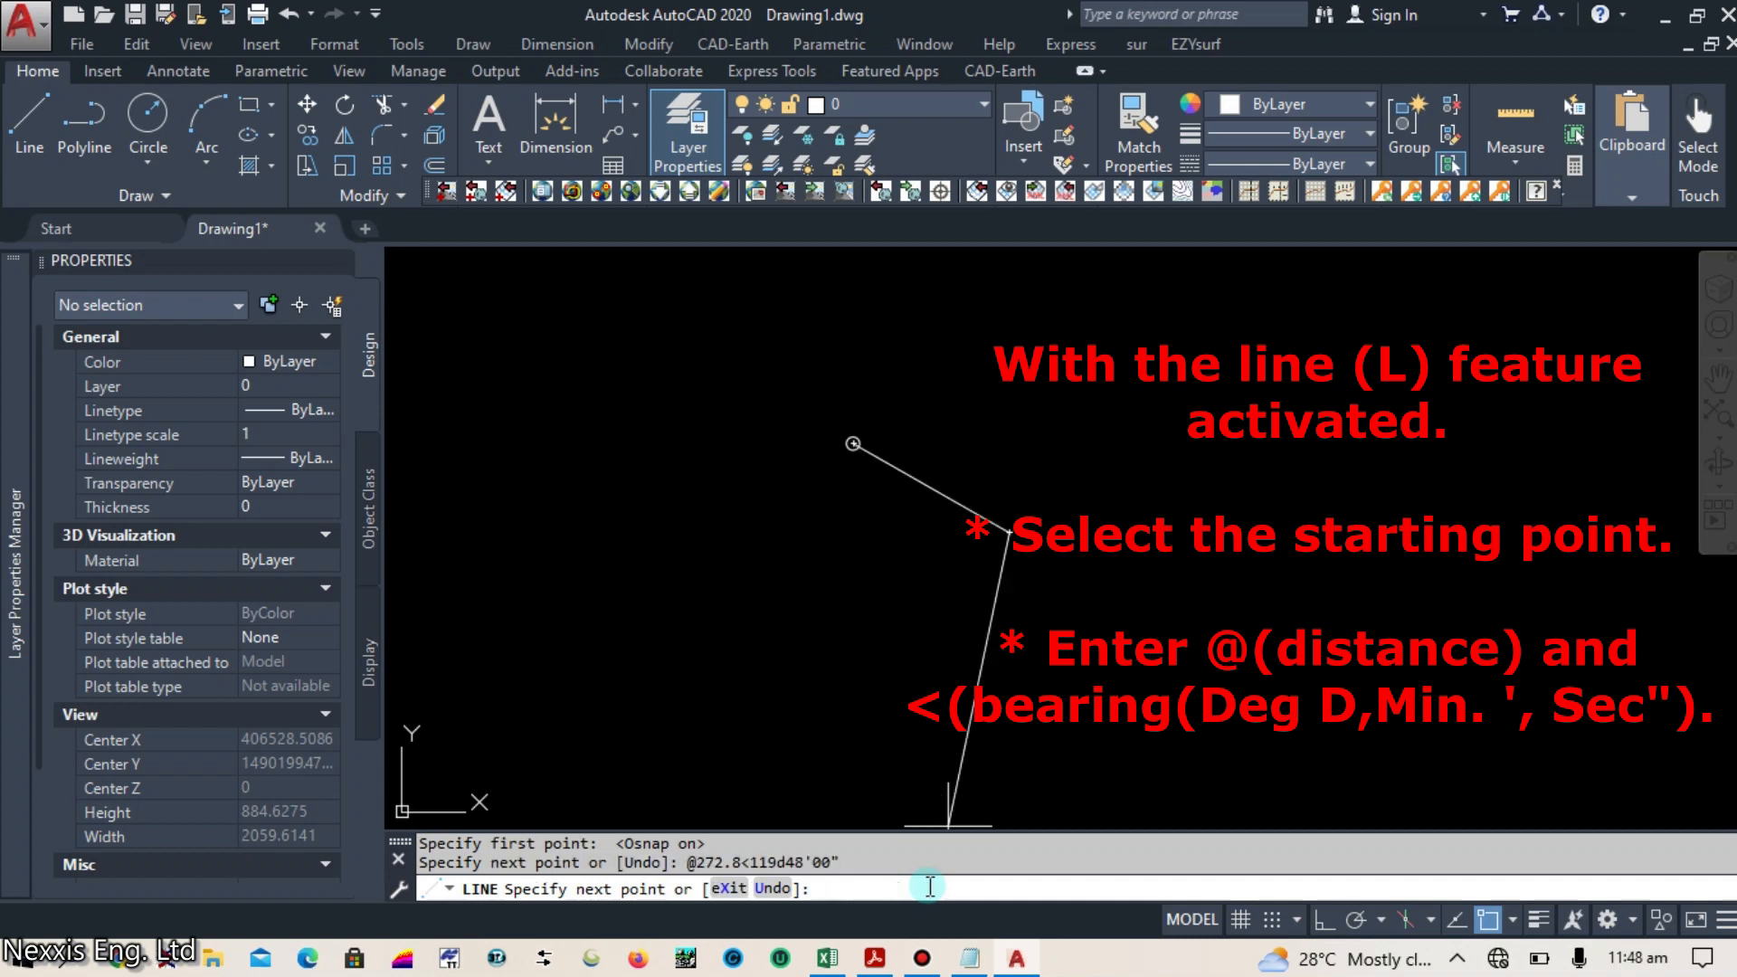
Step: Draw the leg from point 2 to 3 with distance 399.9 and bearing 205d38'00", consulting TT_ADA.pdf for the values
middle_click_drag(903, 601, 958, 508)
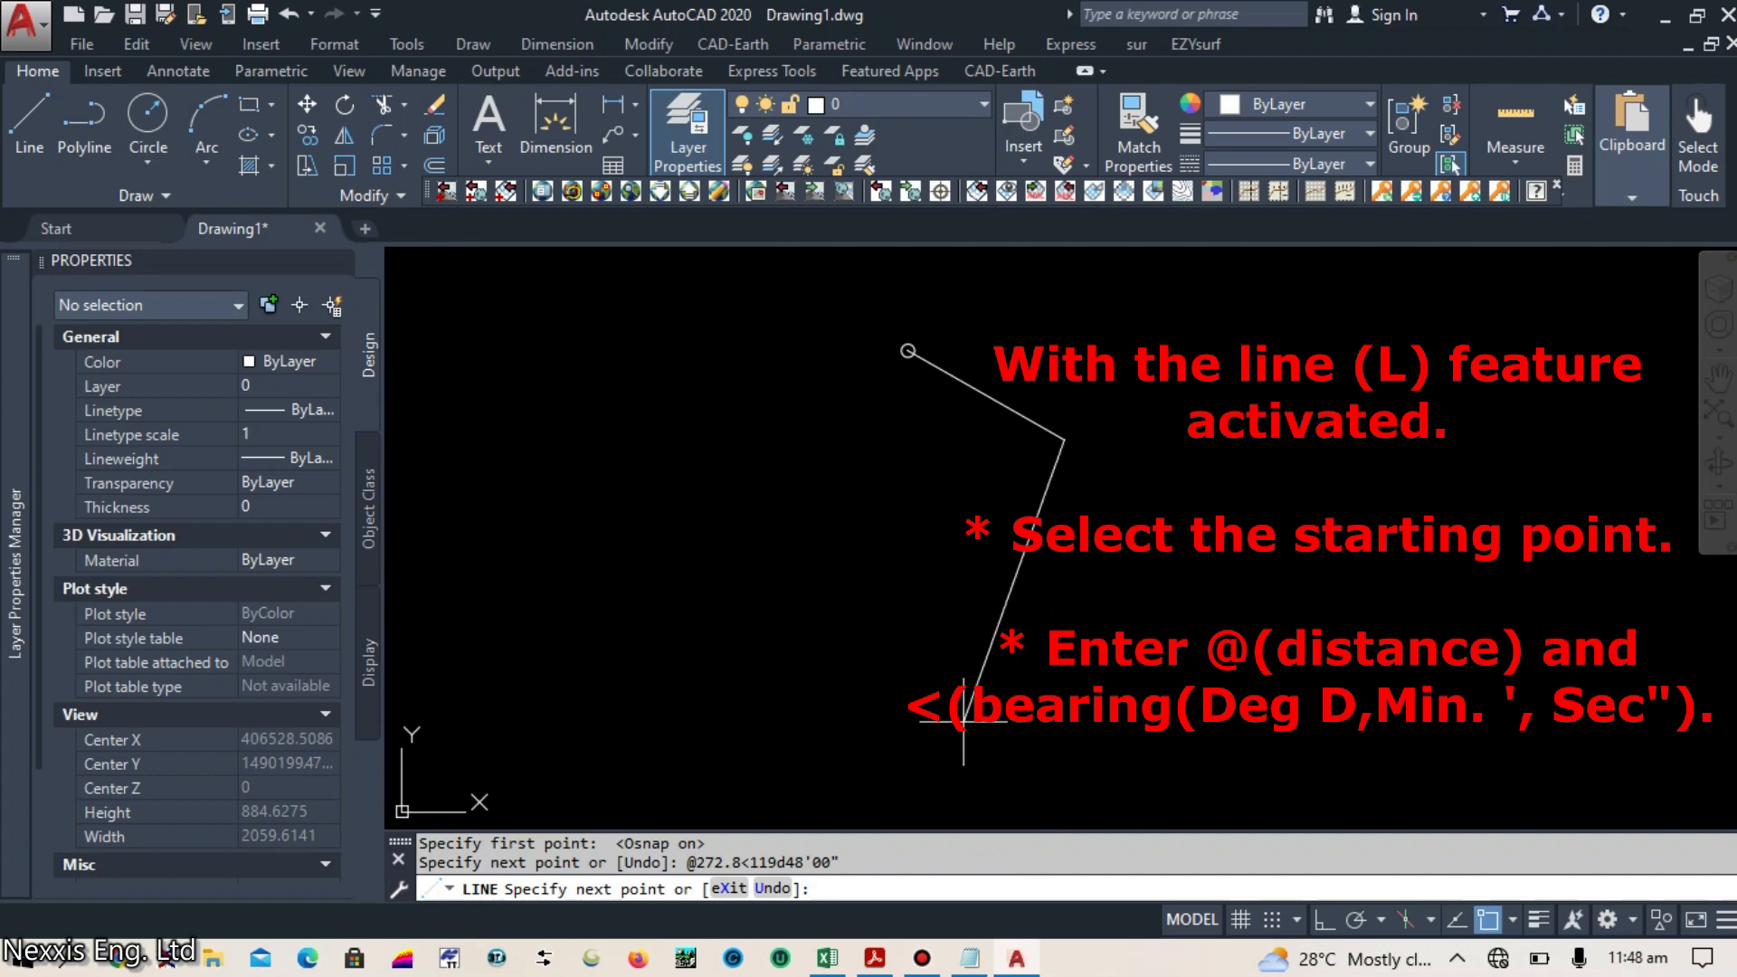
type("@")
left_click(873, 959)
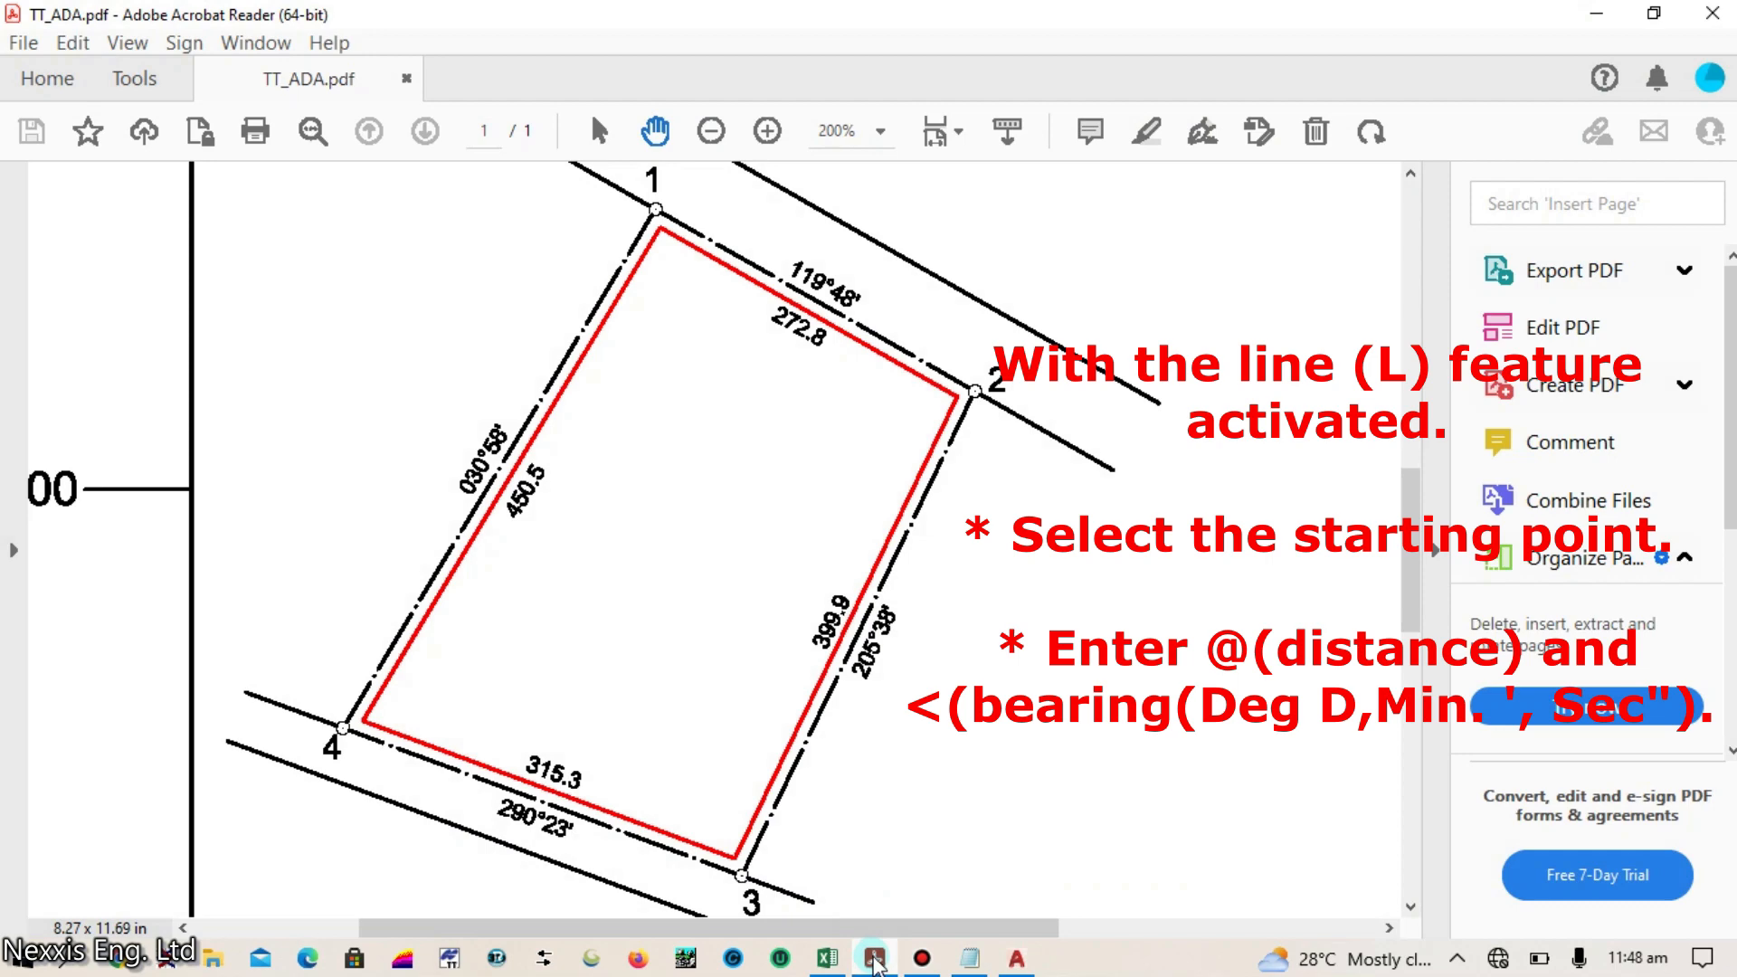
left_click(874, 961)
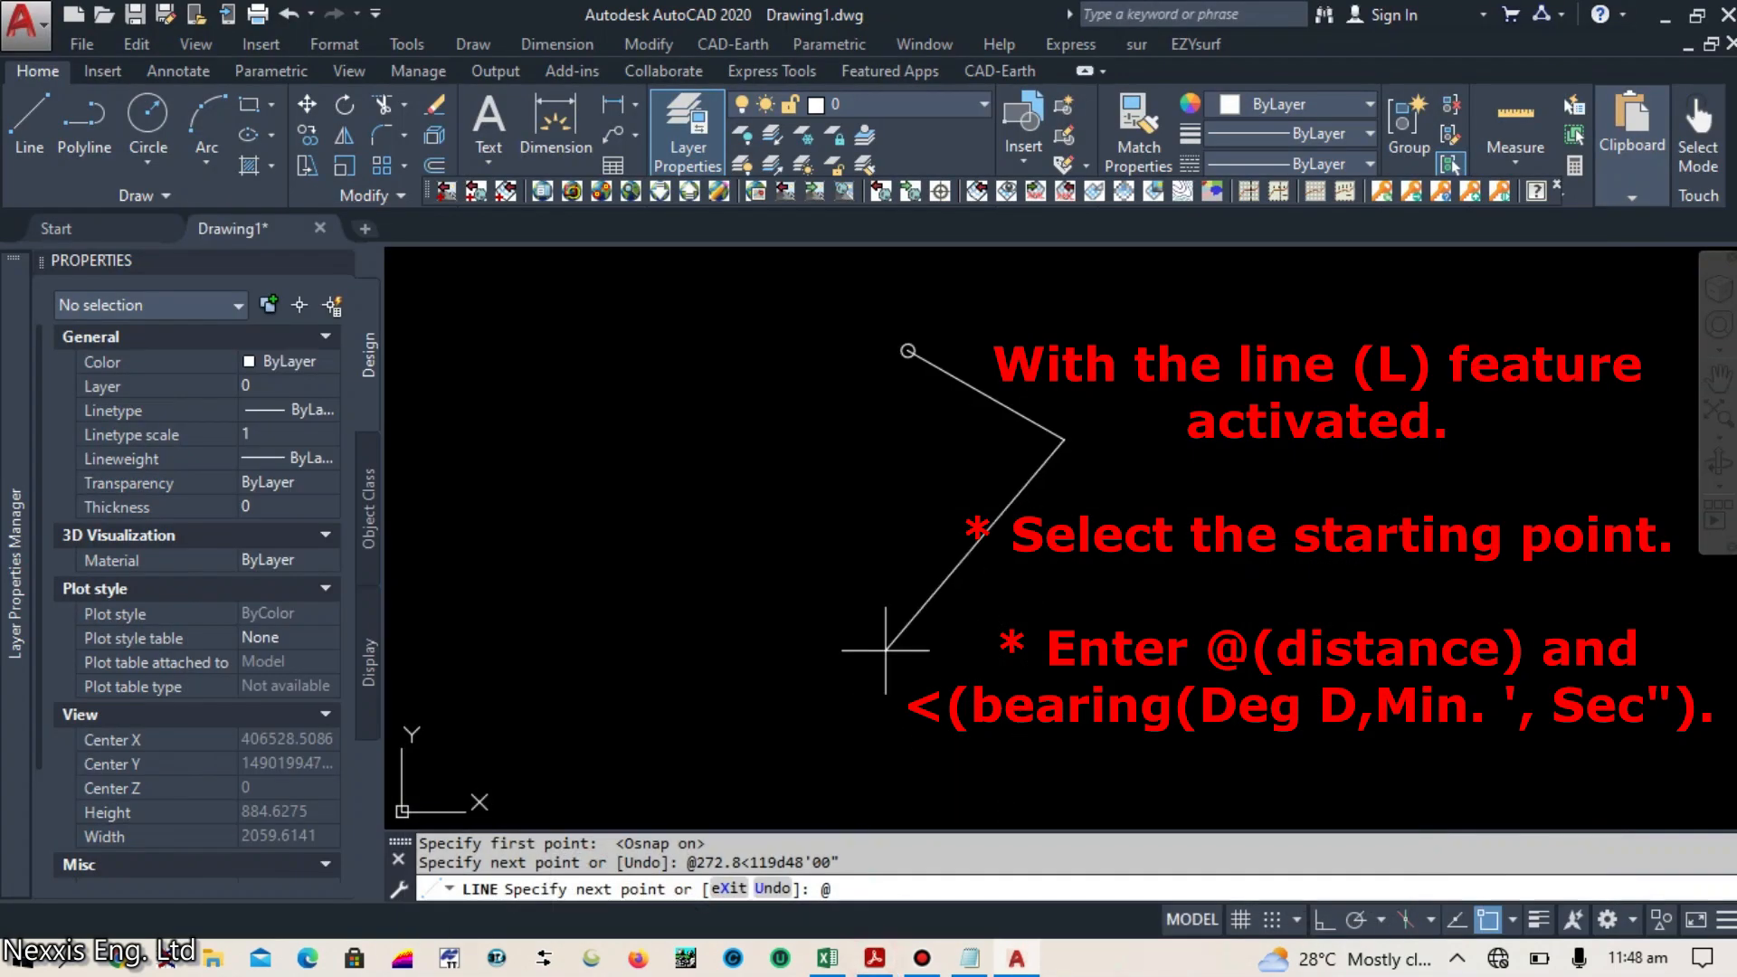
type("399.9")
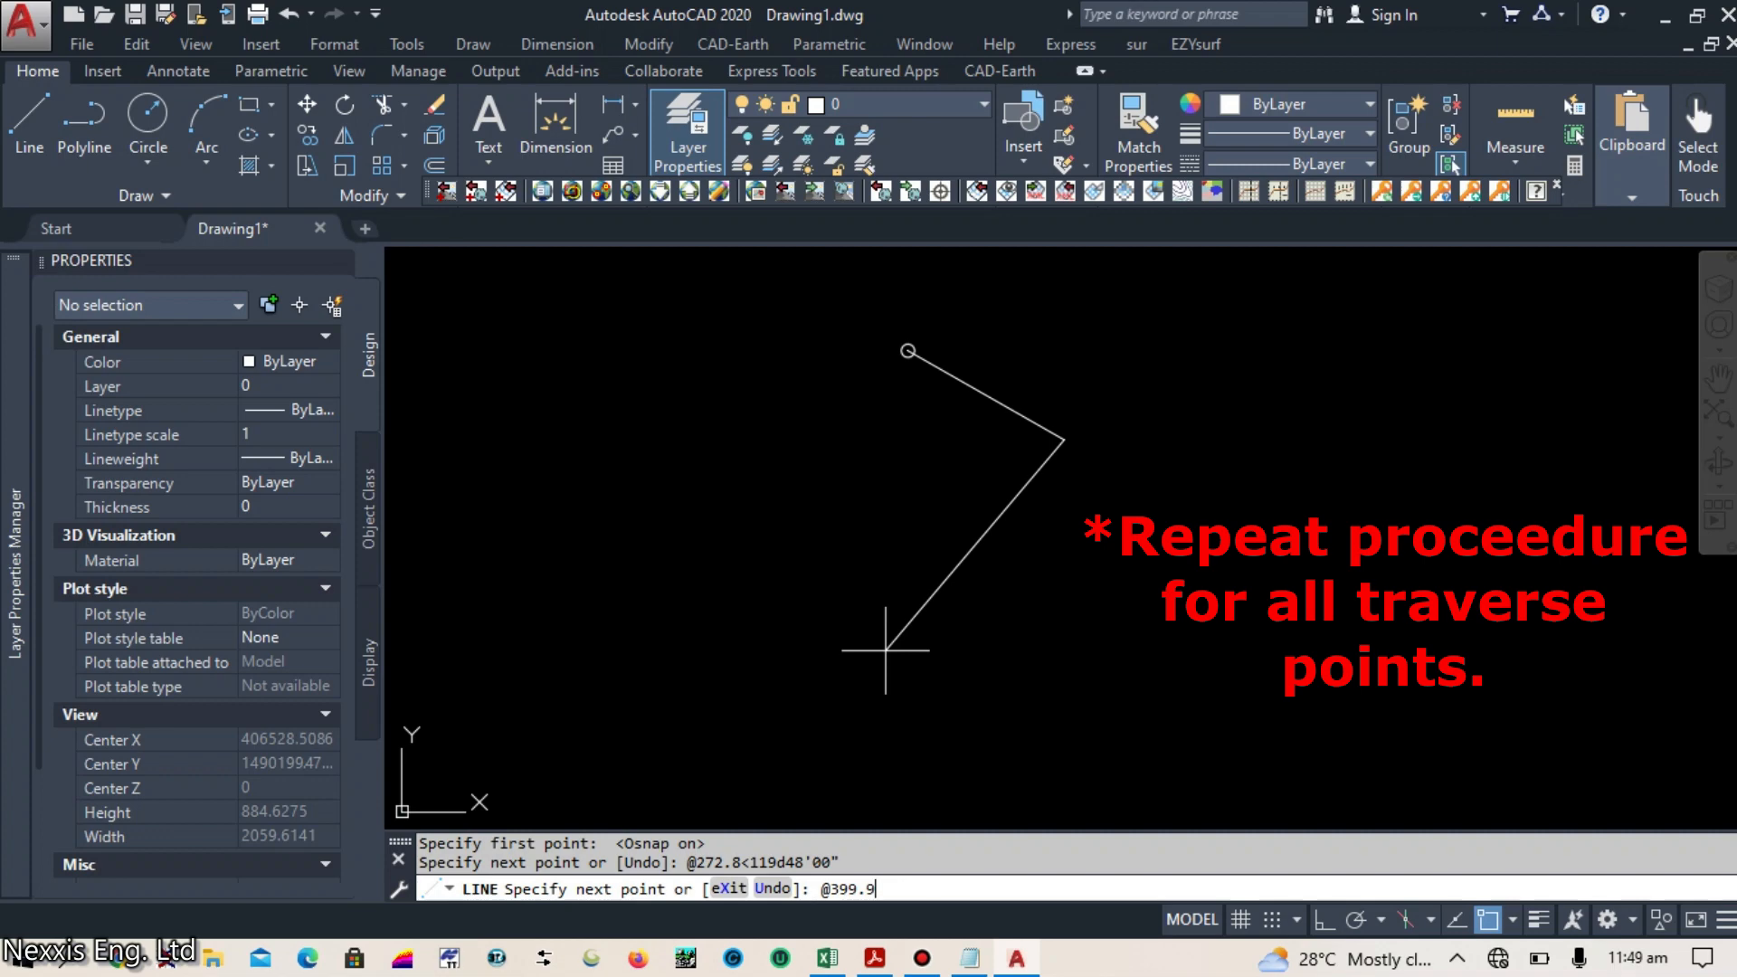
left_click(878, 962)
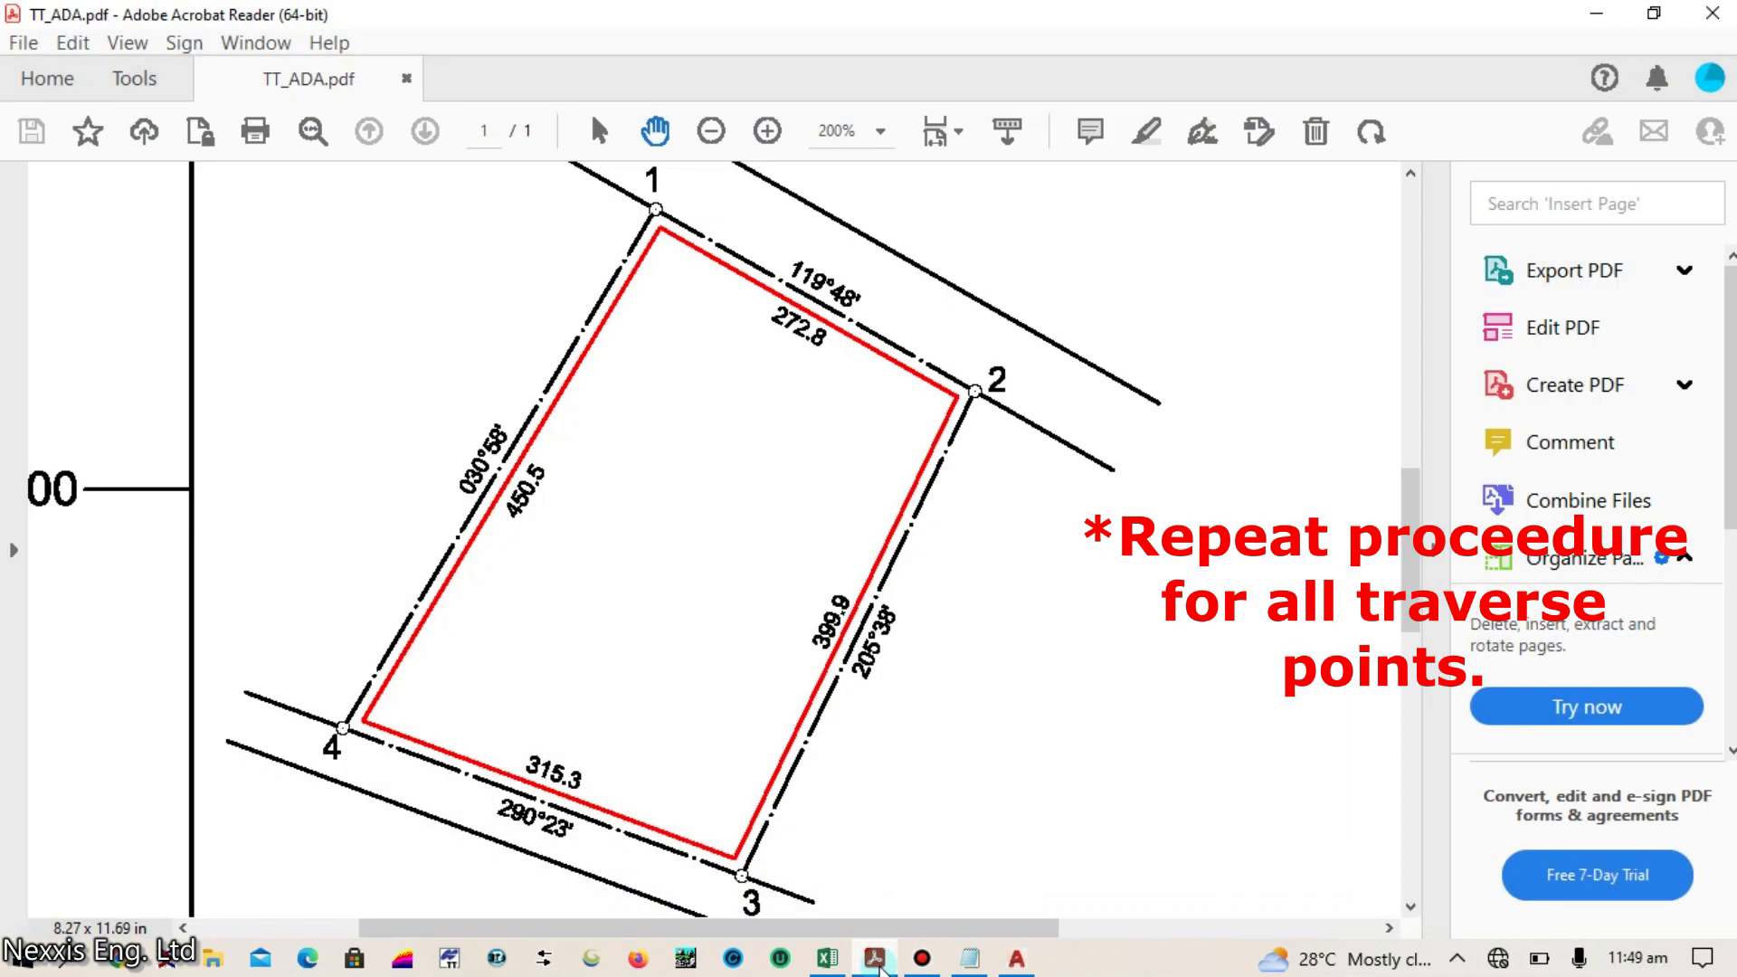
left_click(878, 962)
type("205d38")
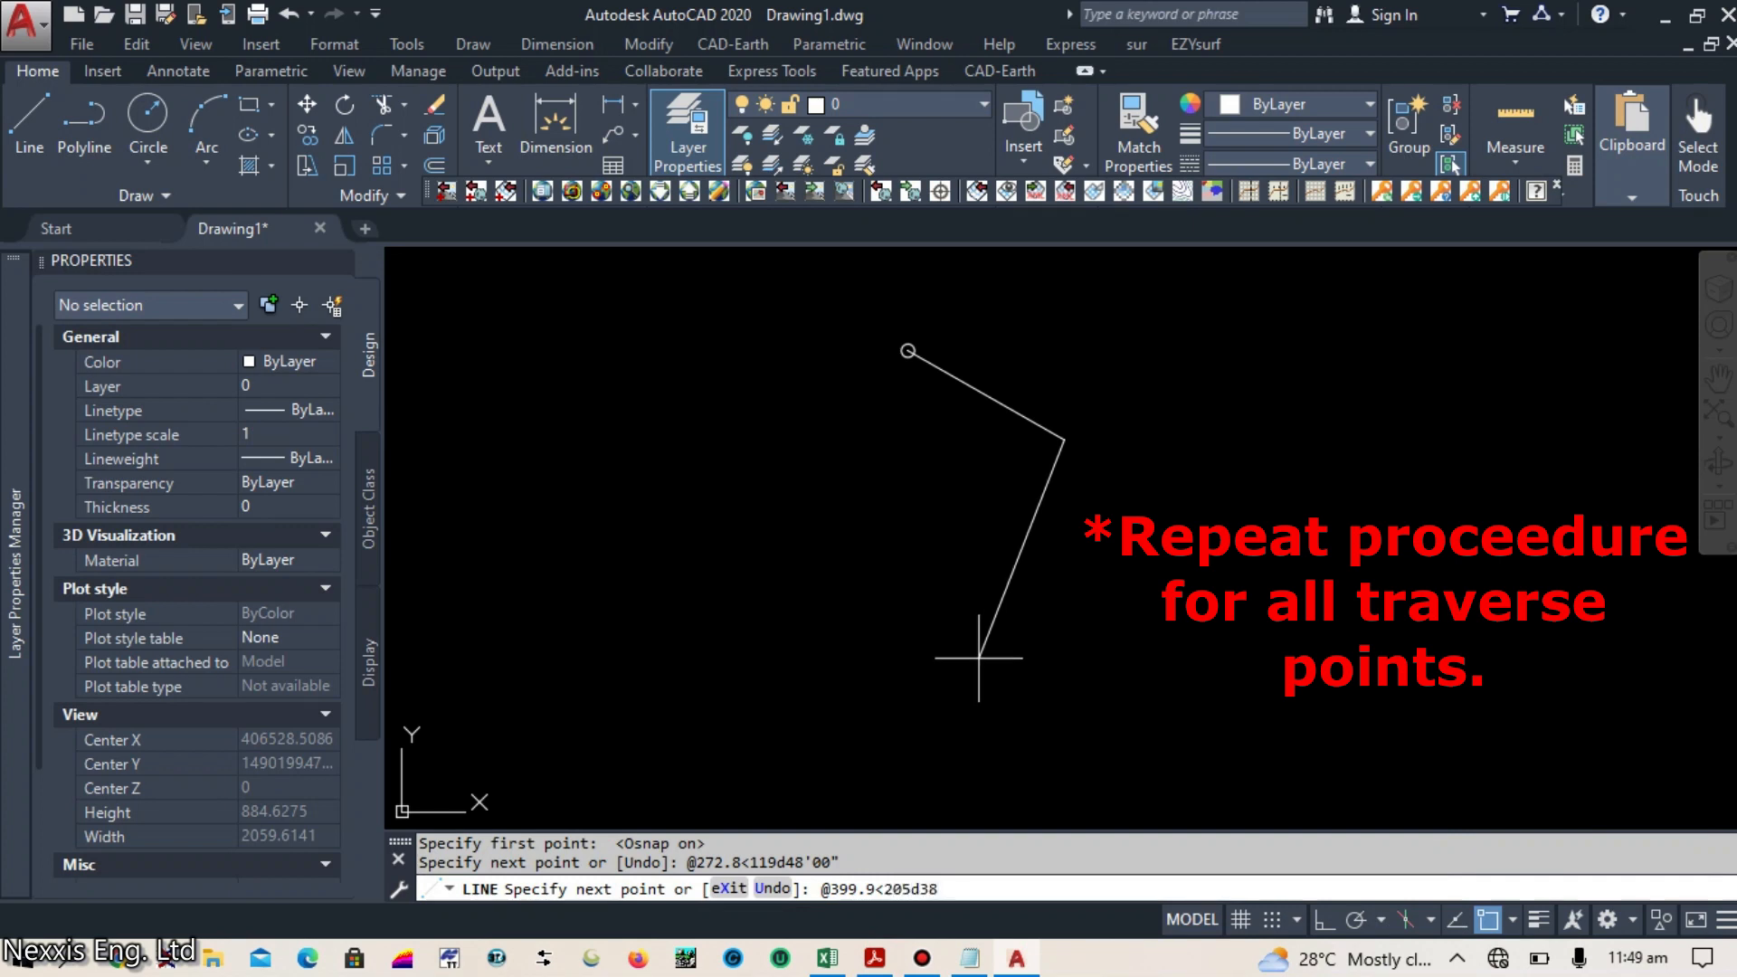
type("'00\"")
key("Return")
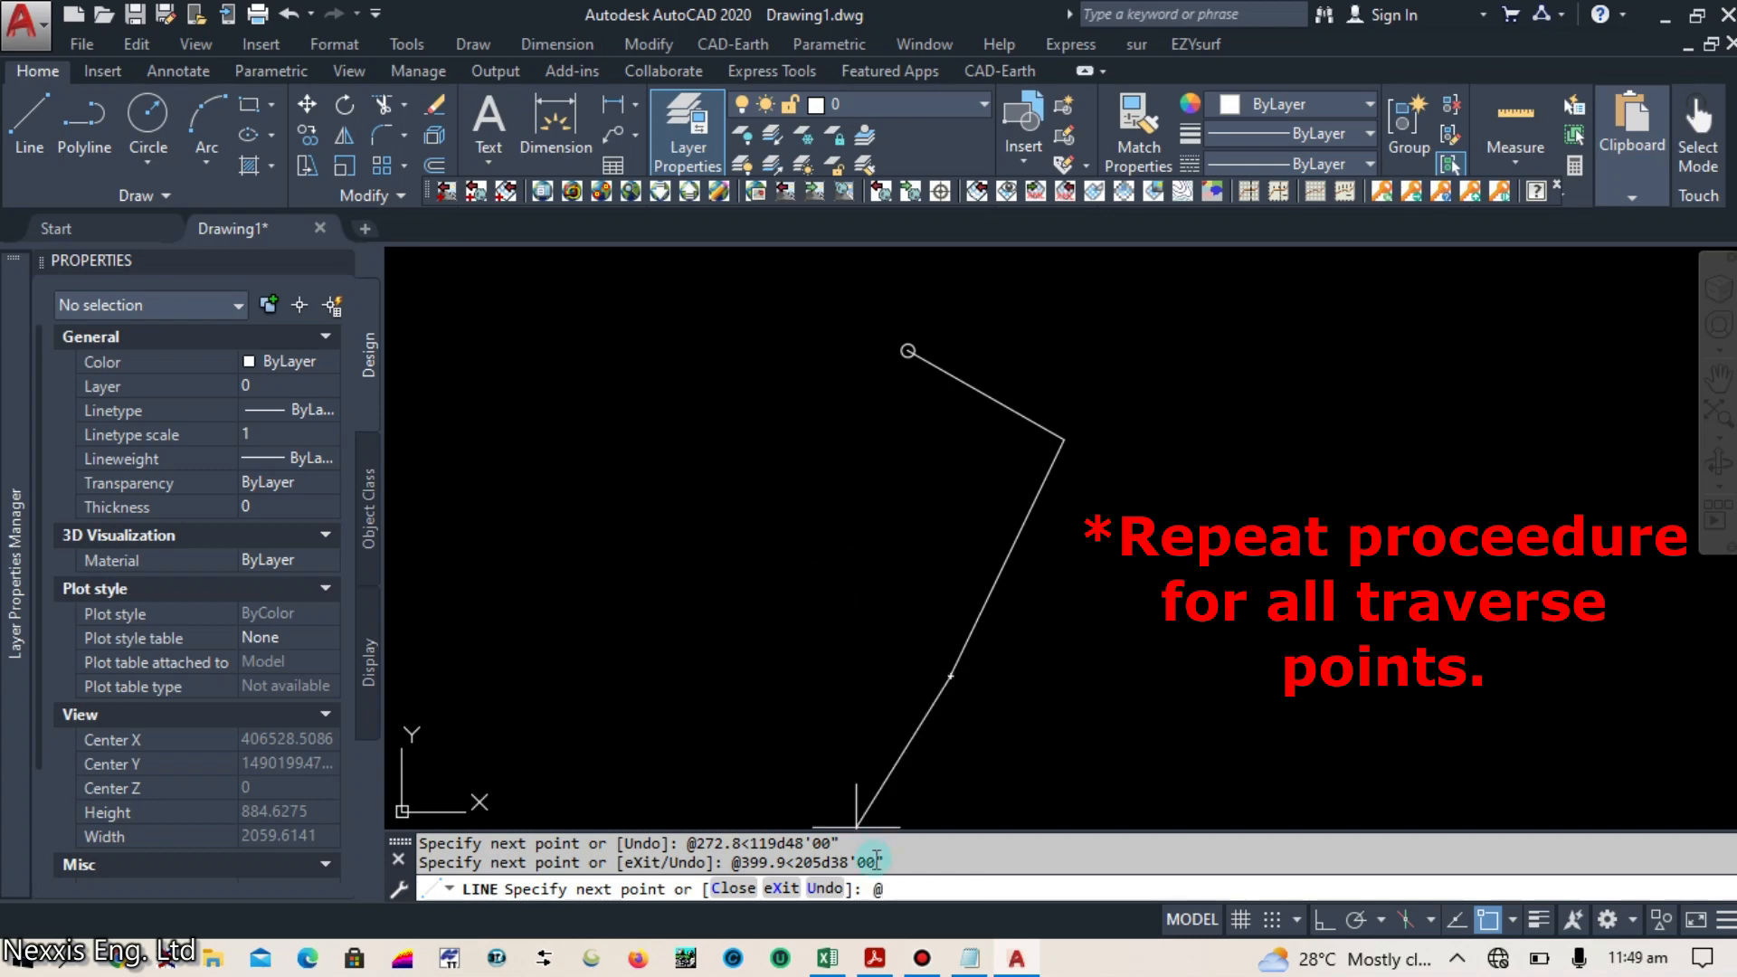
Step: Draw the leg from point 3 to 4 with distance 315.3 and bearing 290d23'00", consulting TT_ADA.pdf for the values
left_click(874, 958)
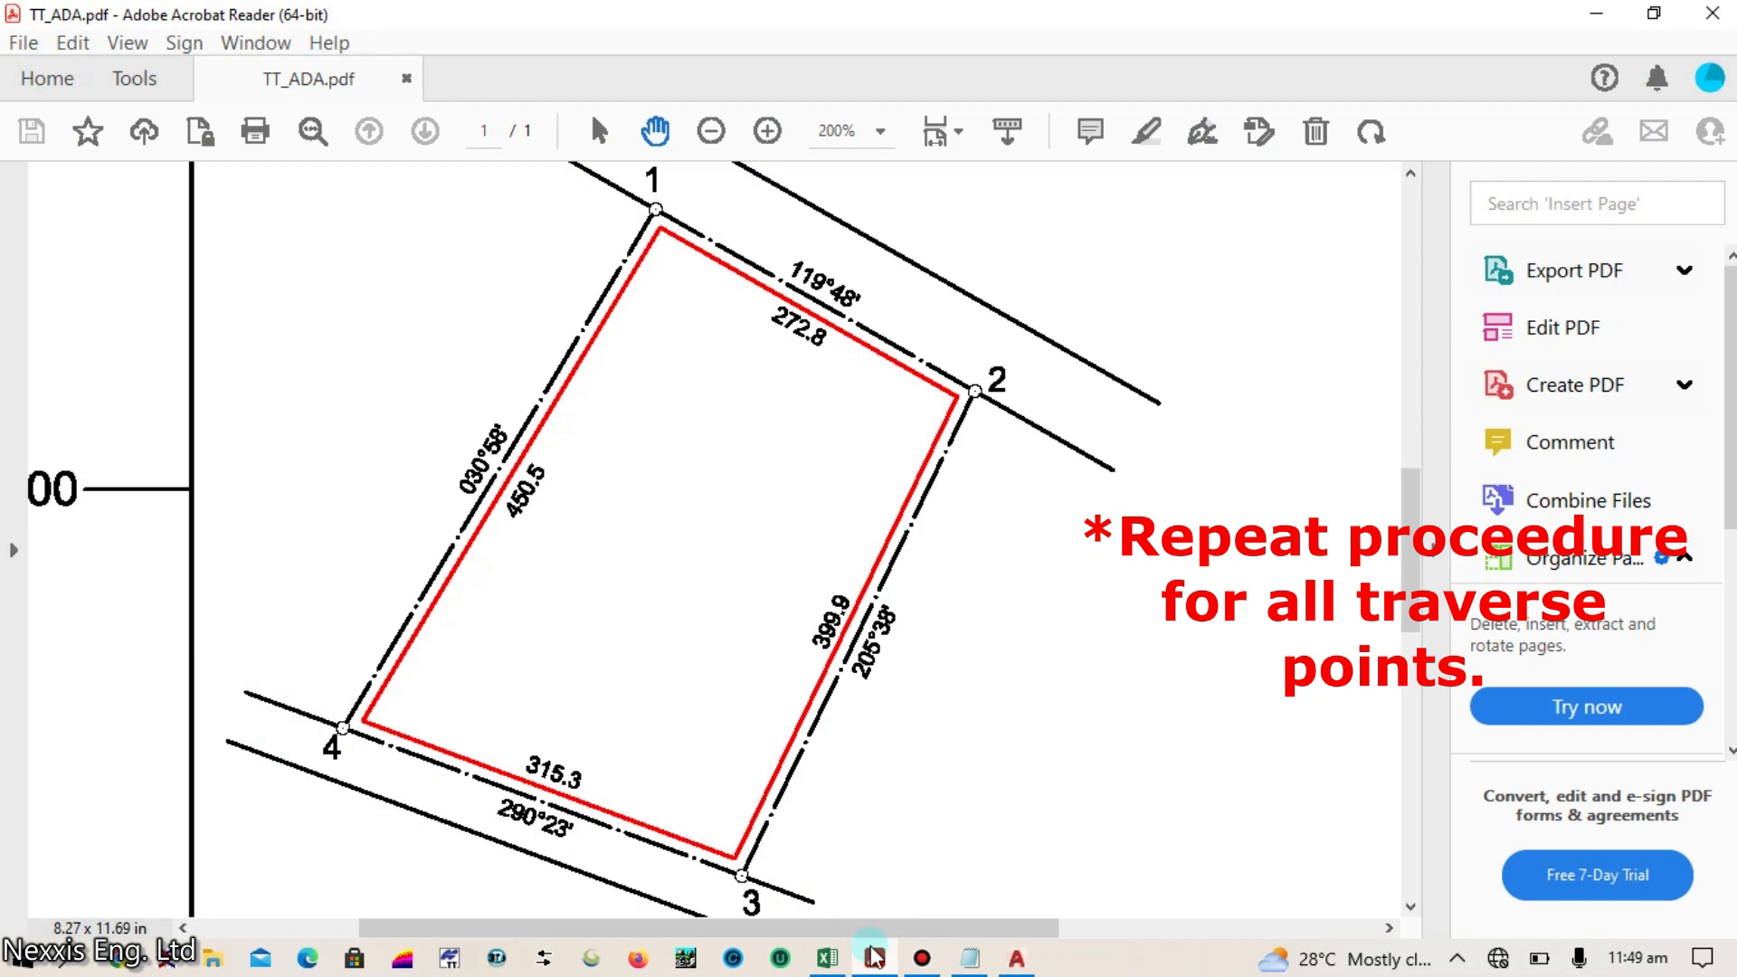
left_click(874, 957)
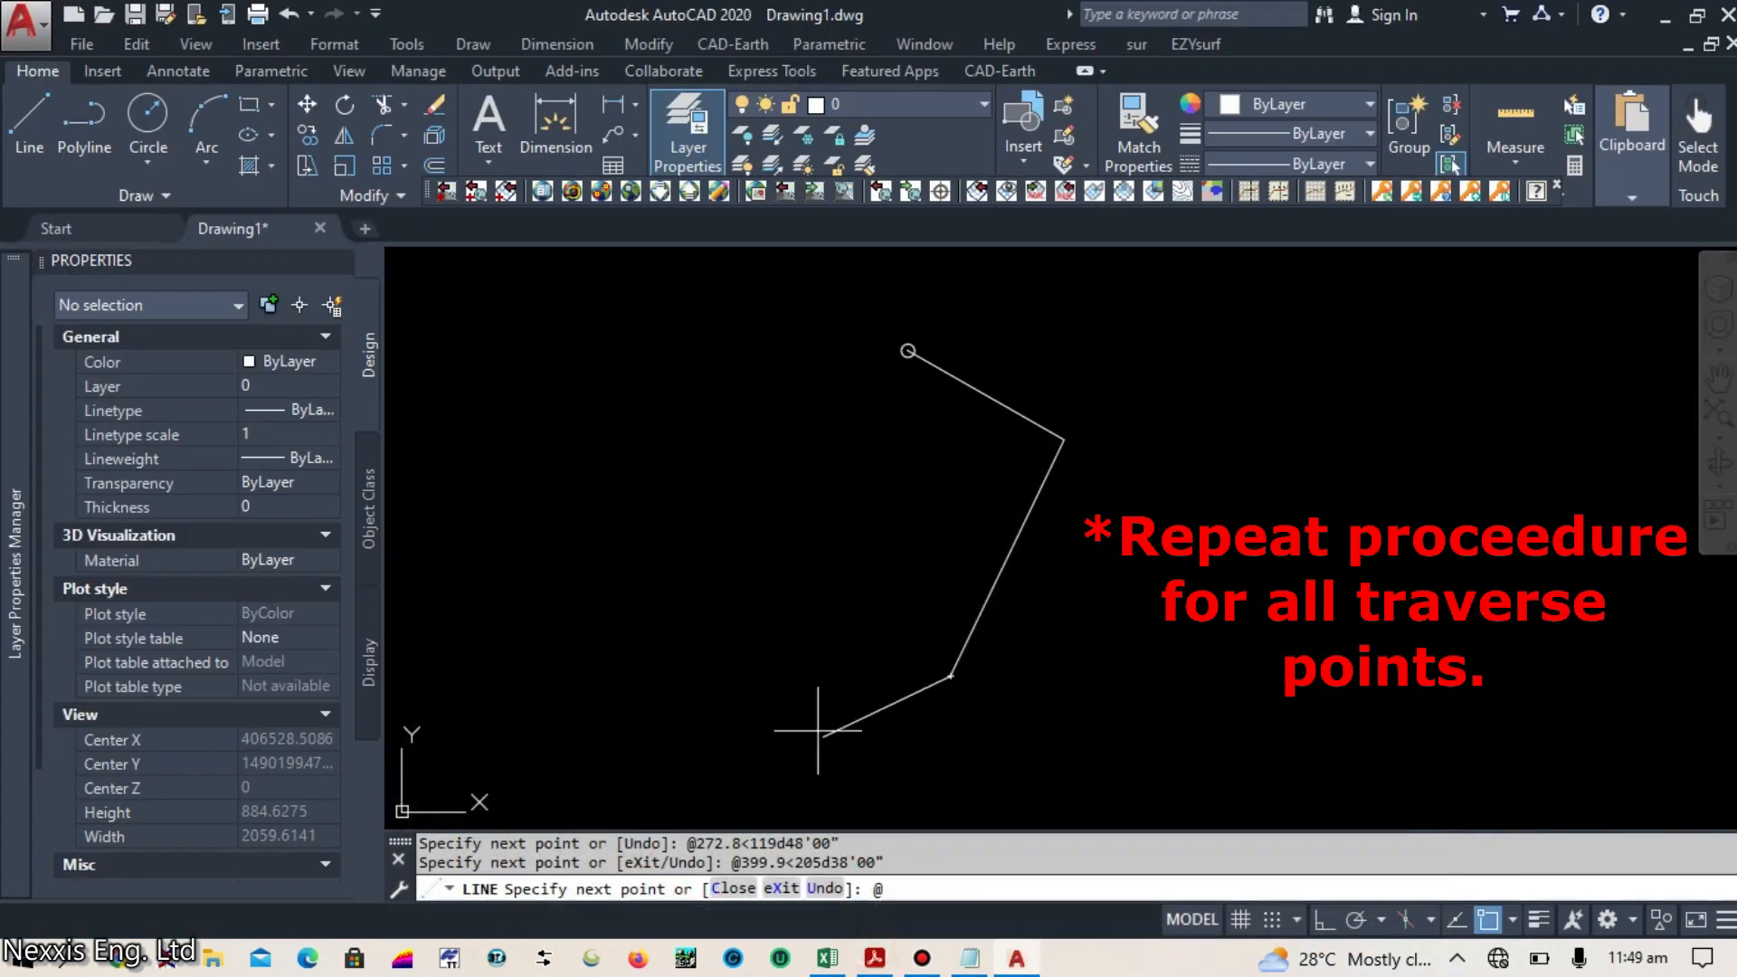
type("@31")
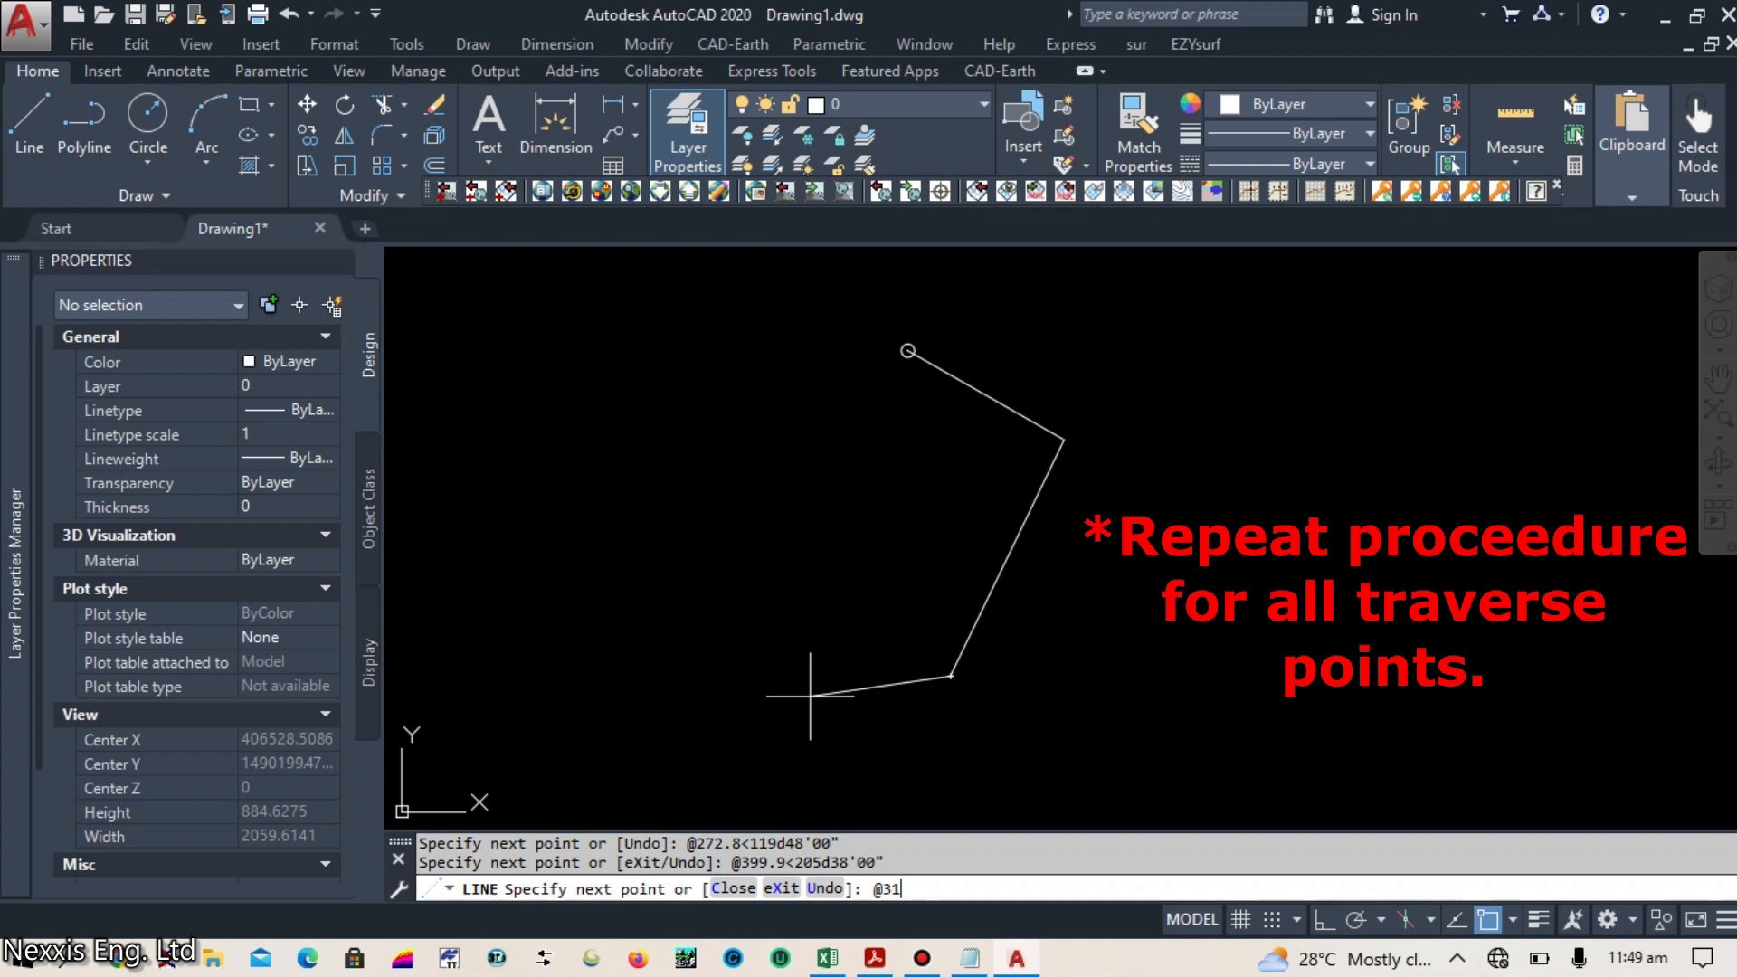
type("5.3<")
left_click(878, 961)
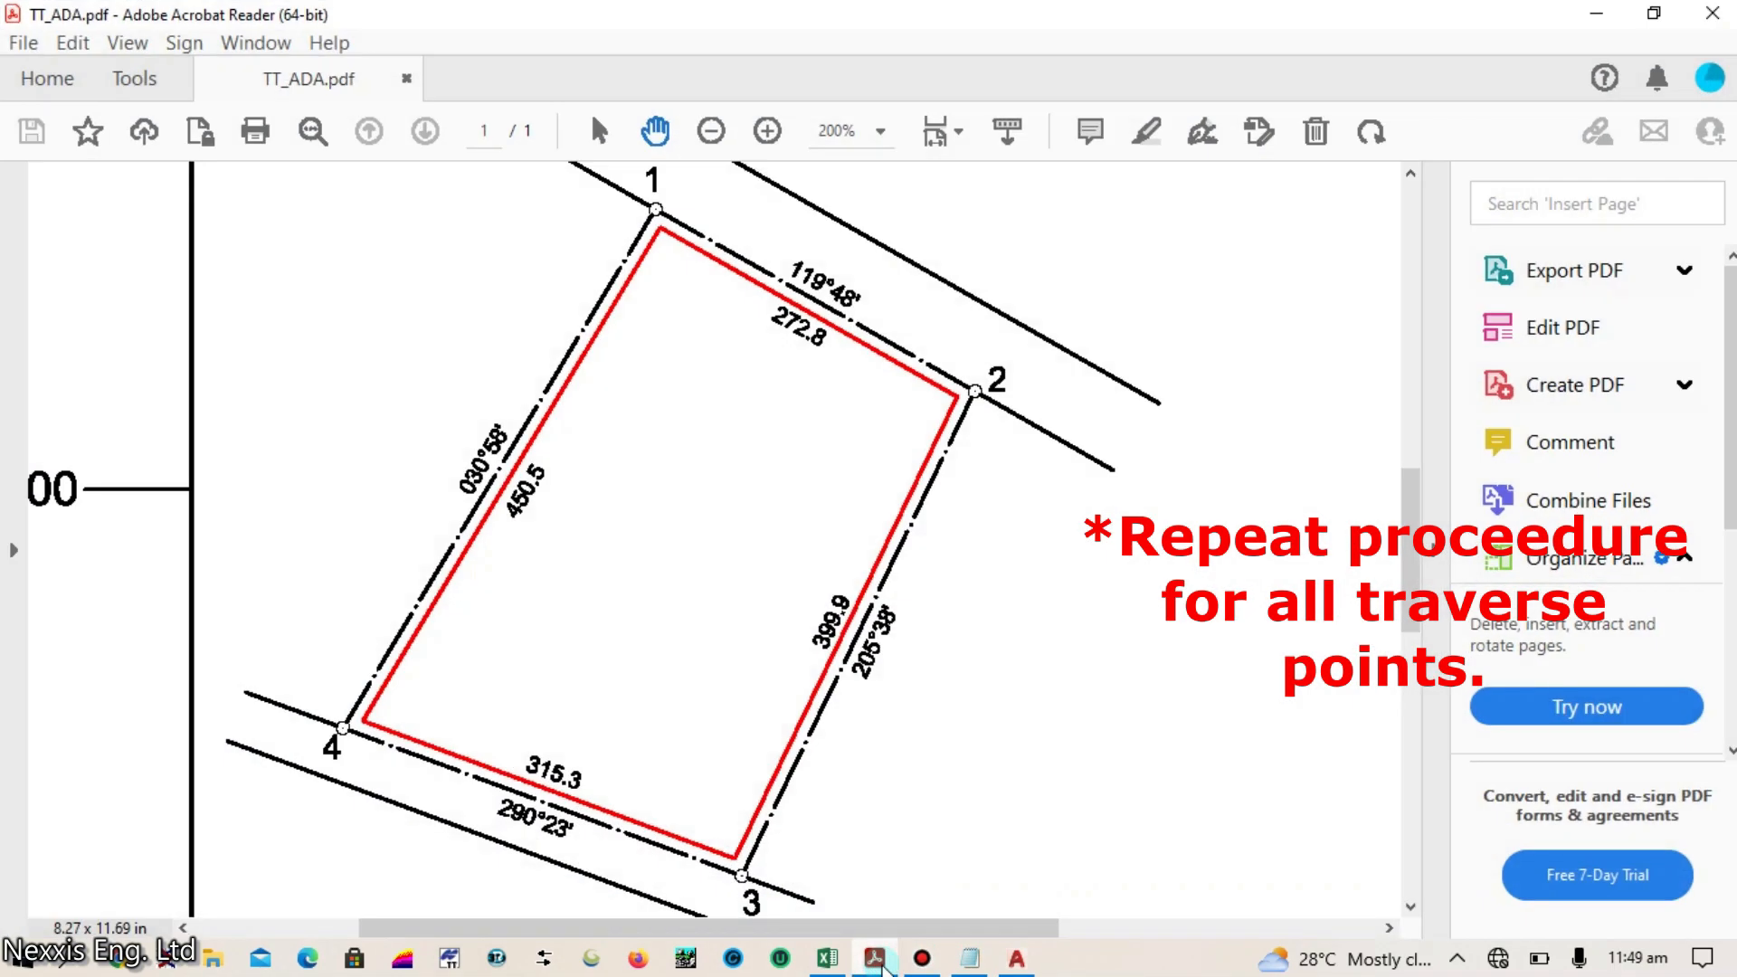
left_click(876, 961)
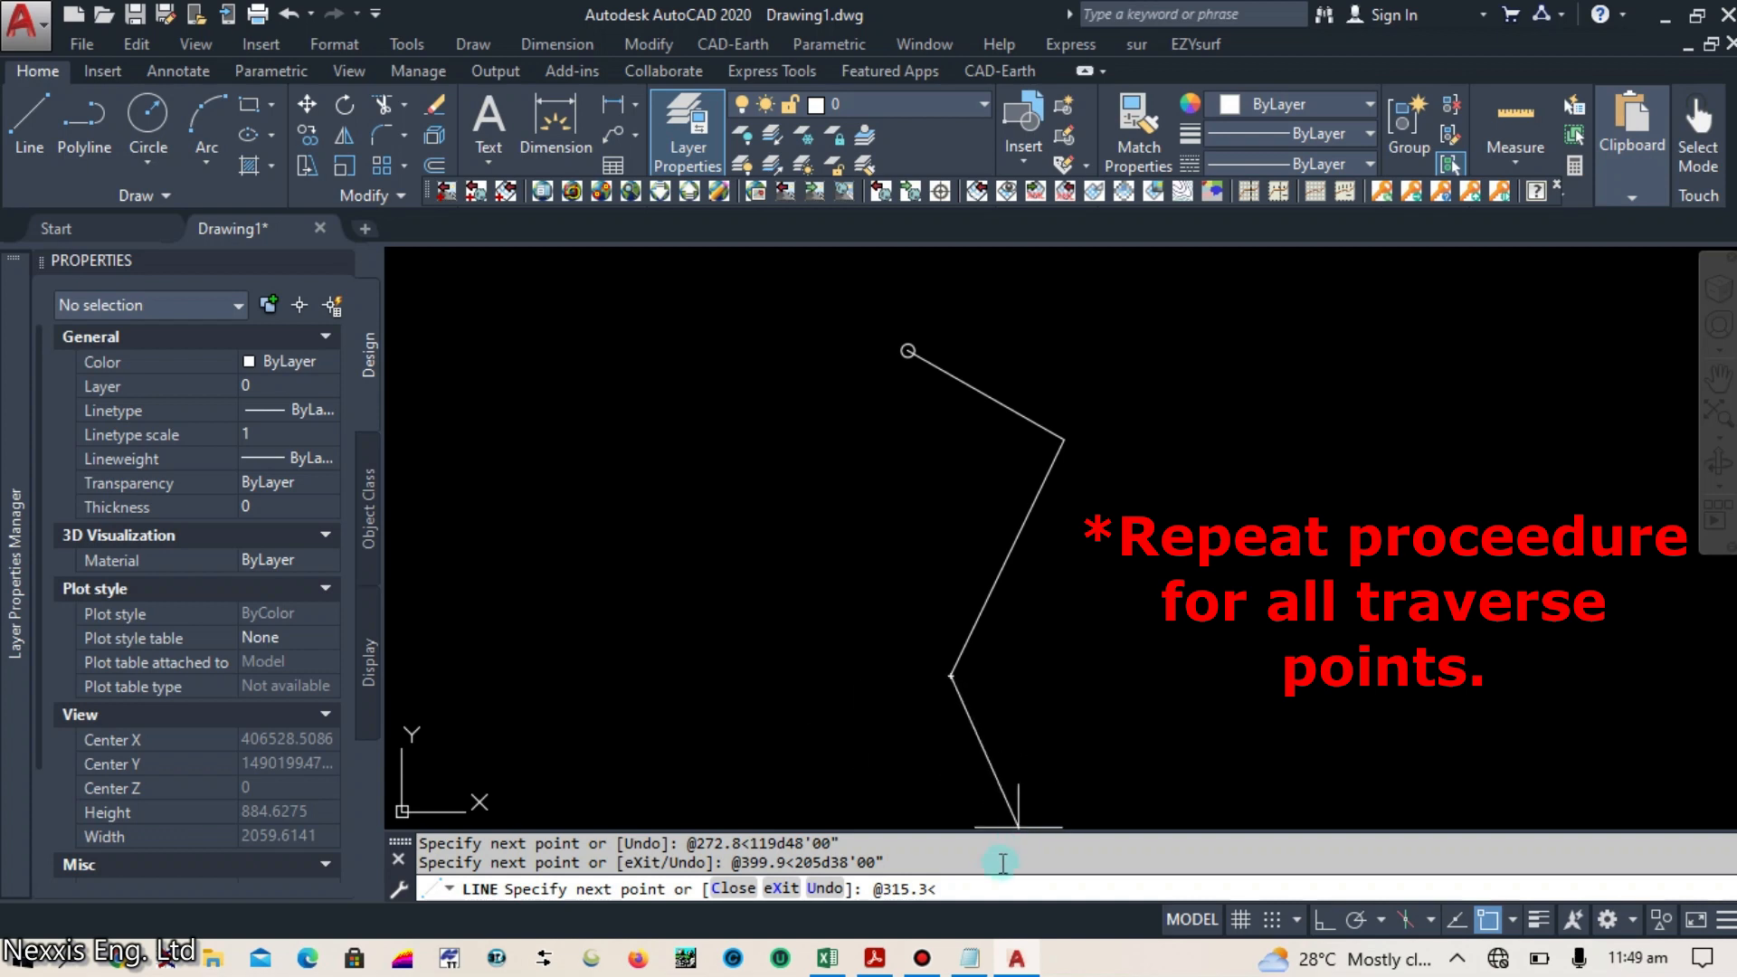
type("290d23'00\"")
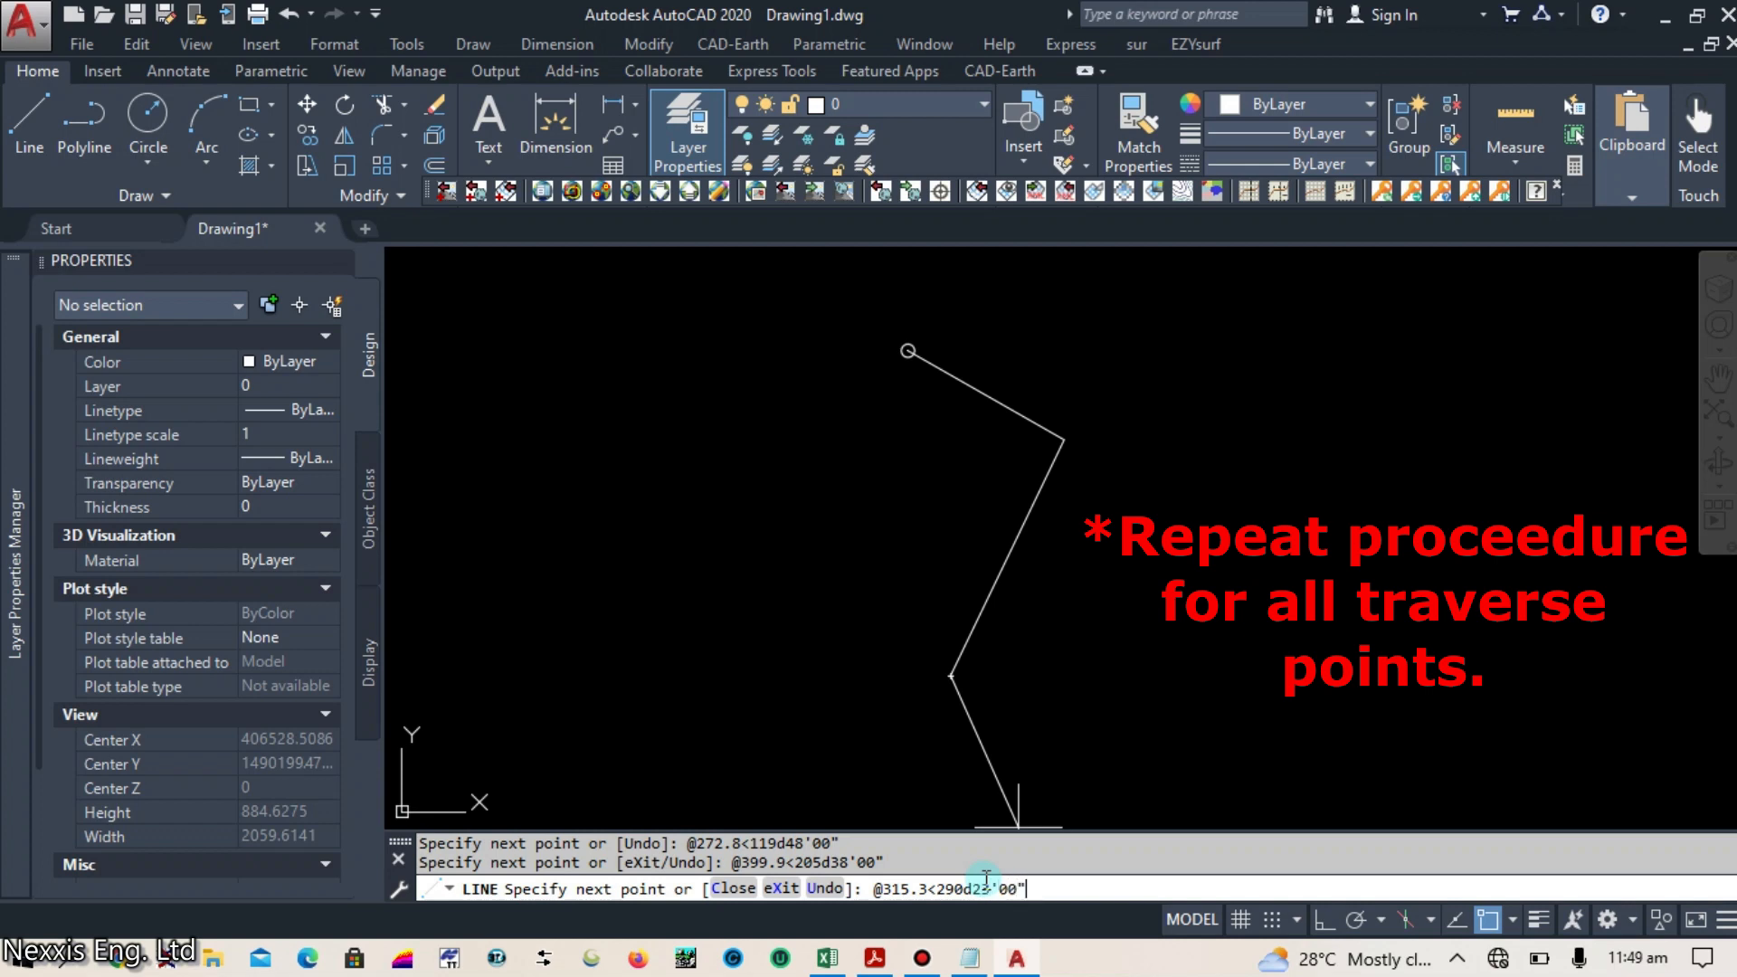
key("Return")
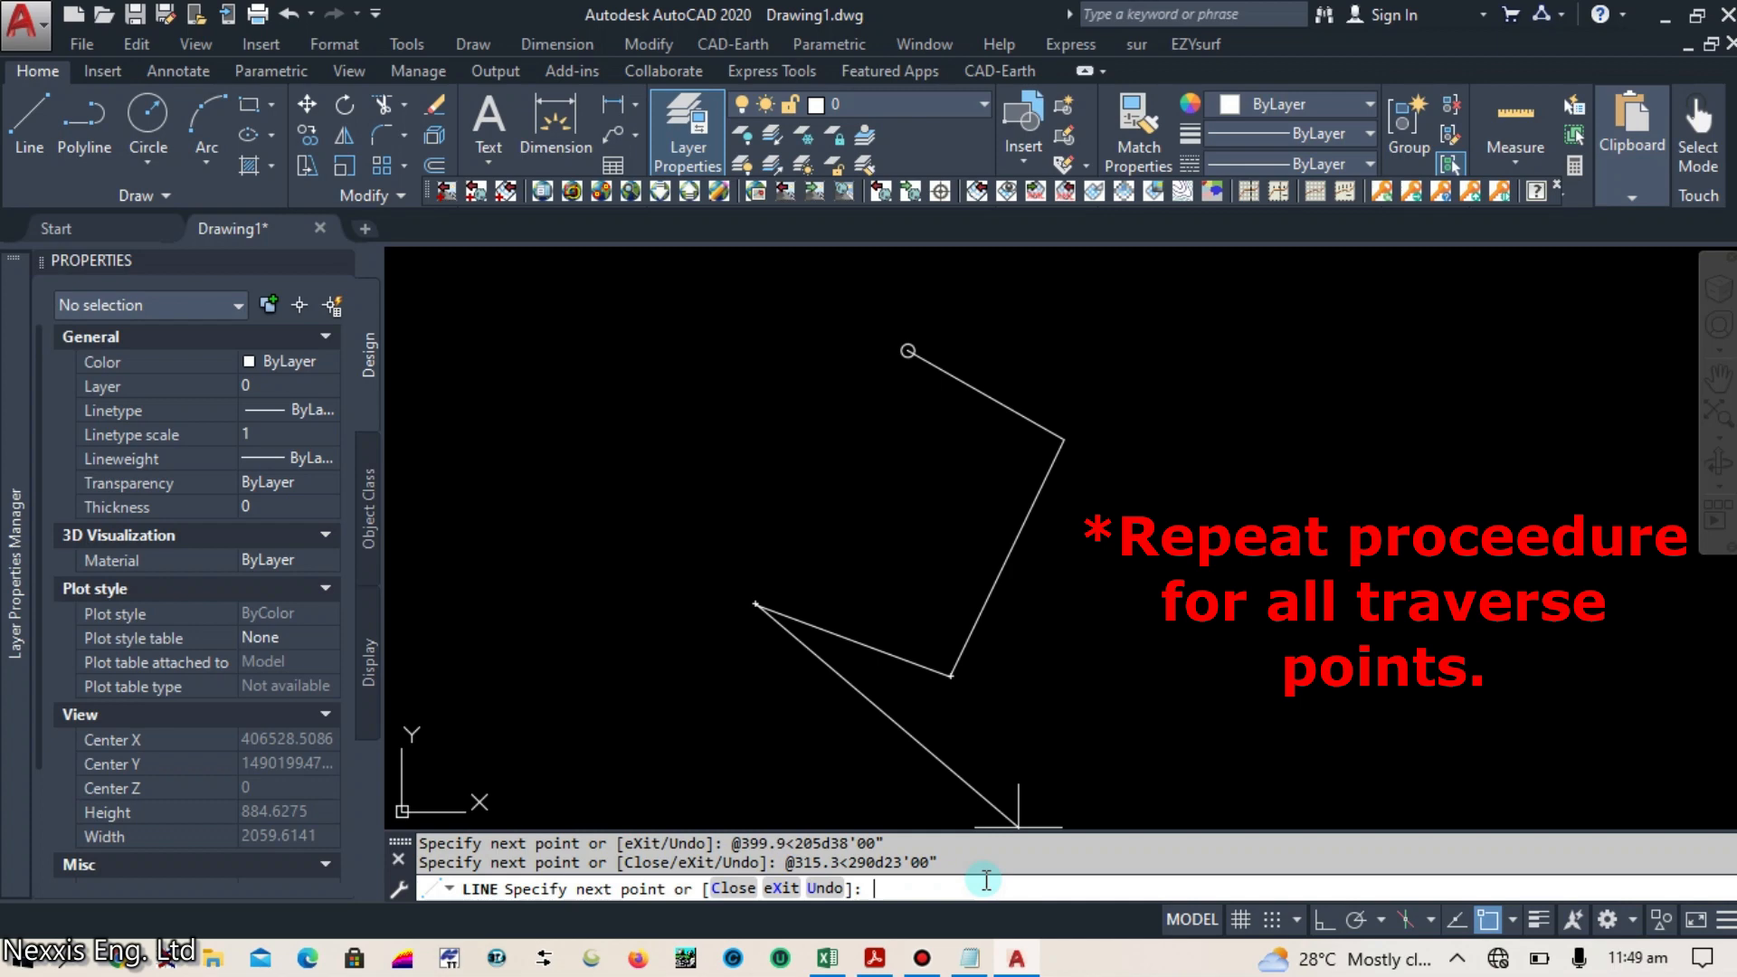
Step: Draw the closing leg from point 4 to 1 with distance 450.5 and bearing 30d58'00", consulting TT_ADA.pdf, and end the line
type("@")
left_click(859, 971)
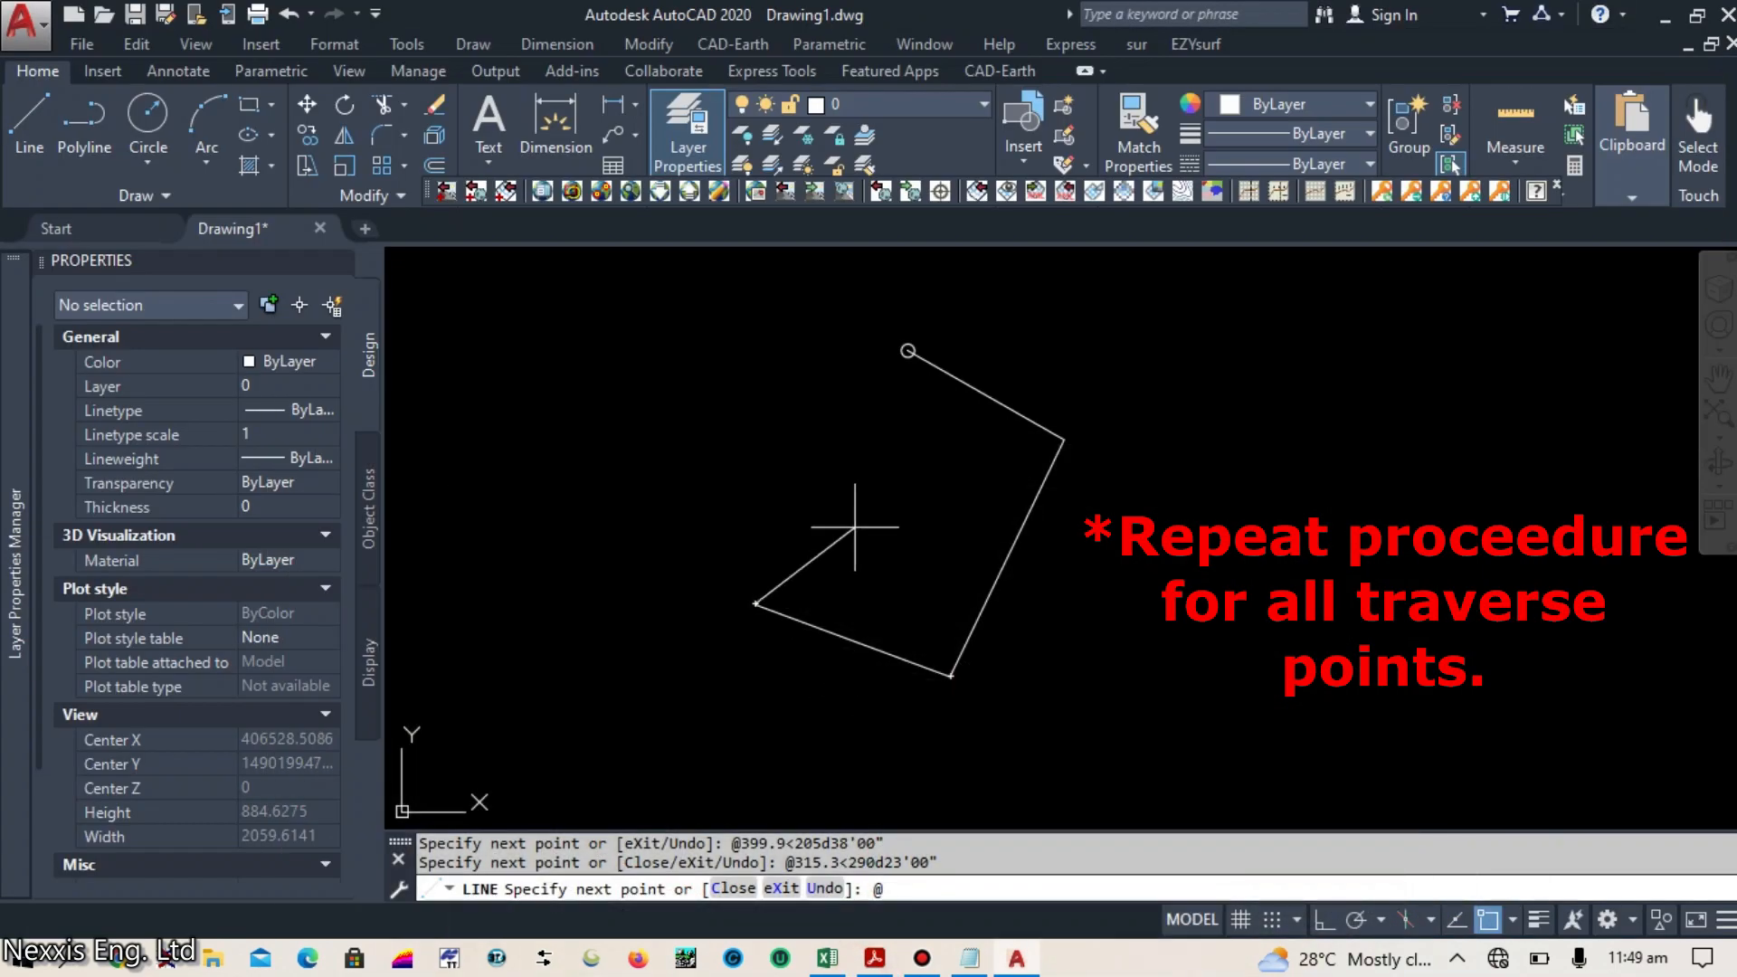
type("450.5<")
left_click(876, 959)
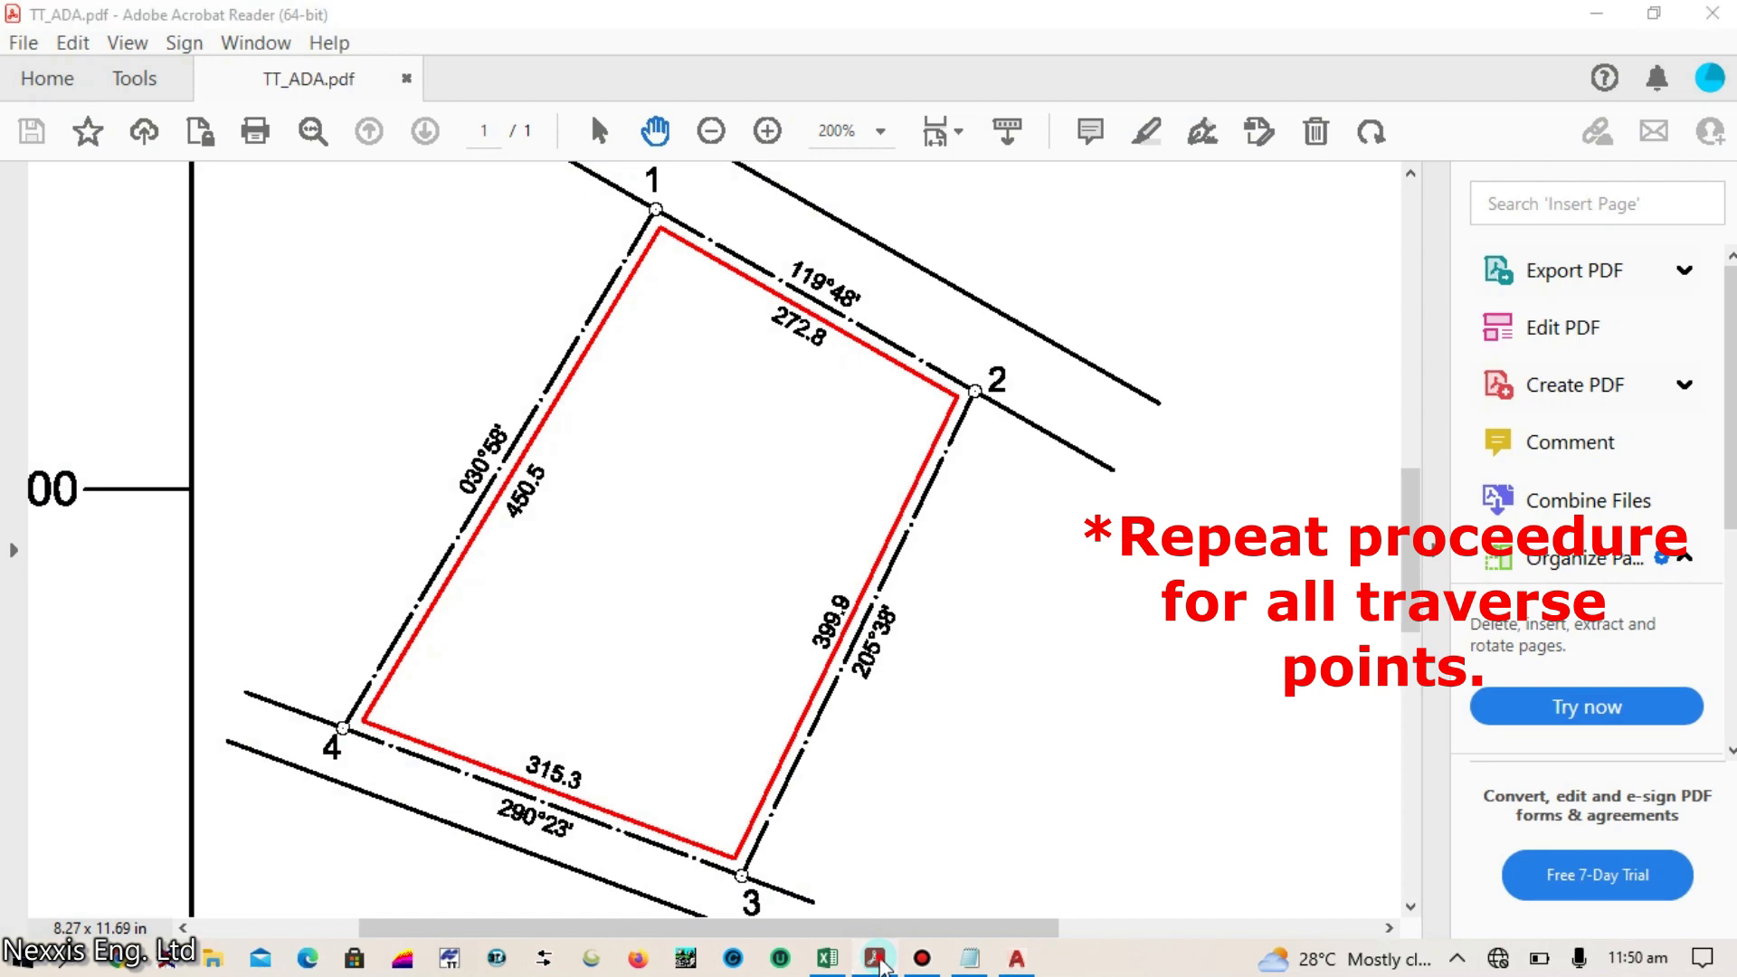
left_click(876, 960)
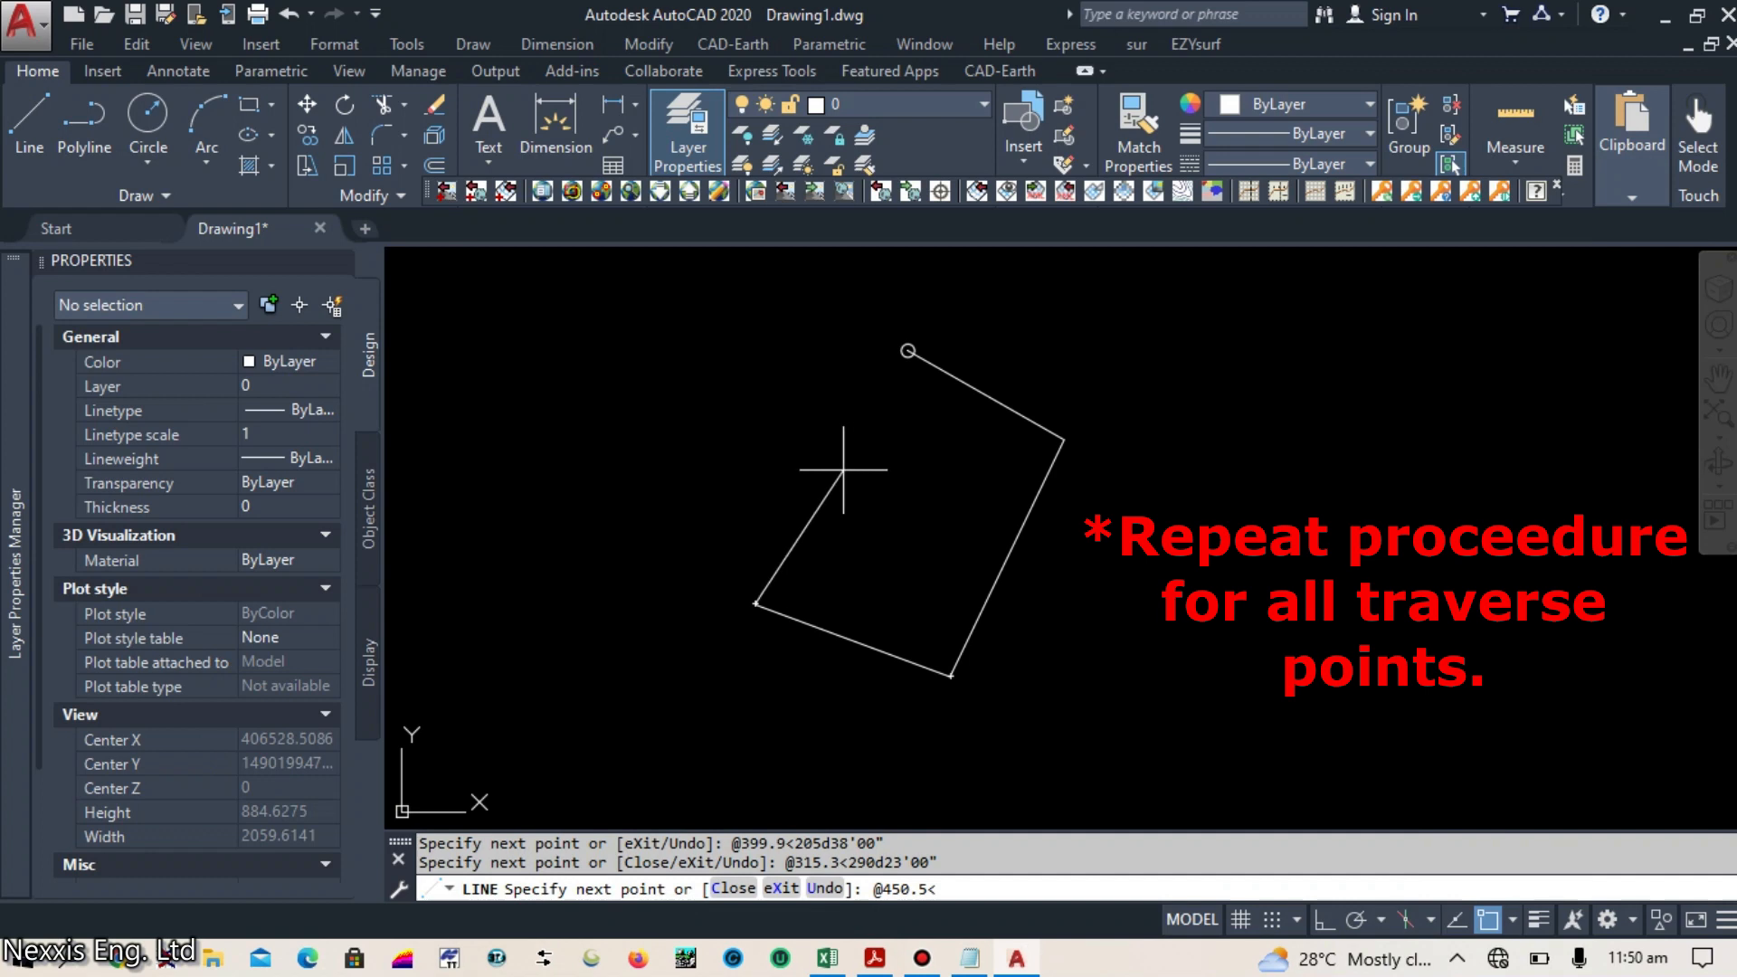
type("30d58'00\"")
key("Return")
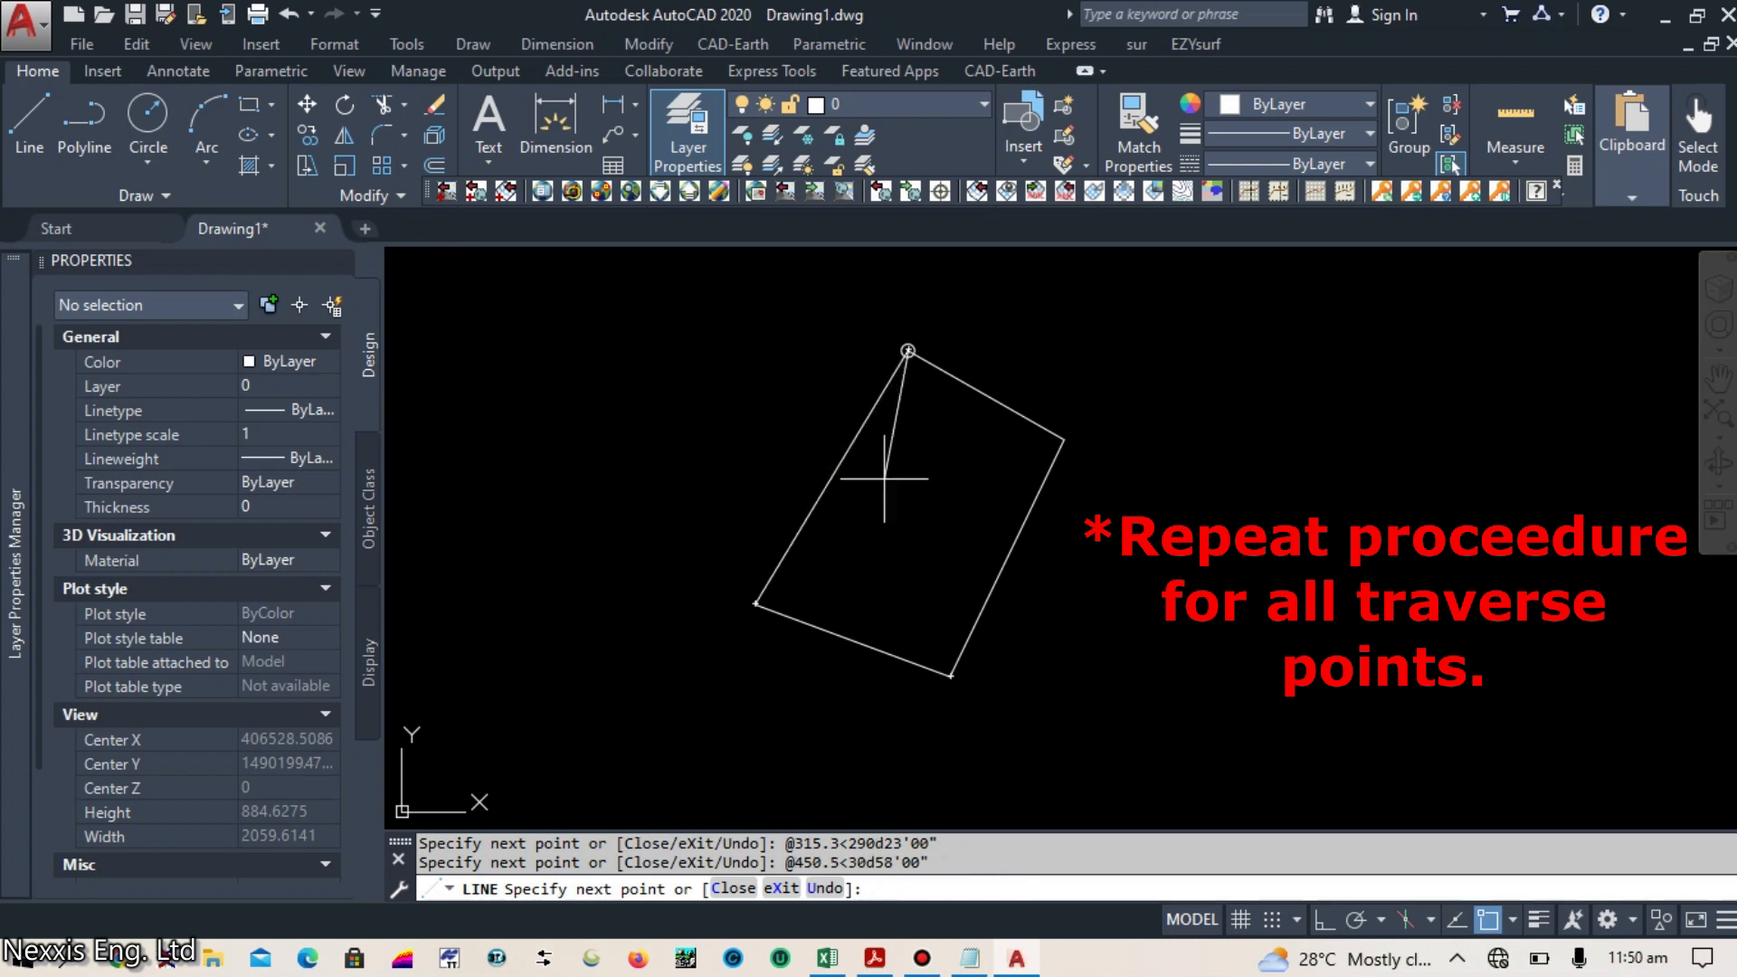
key("Return")
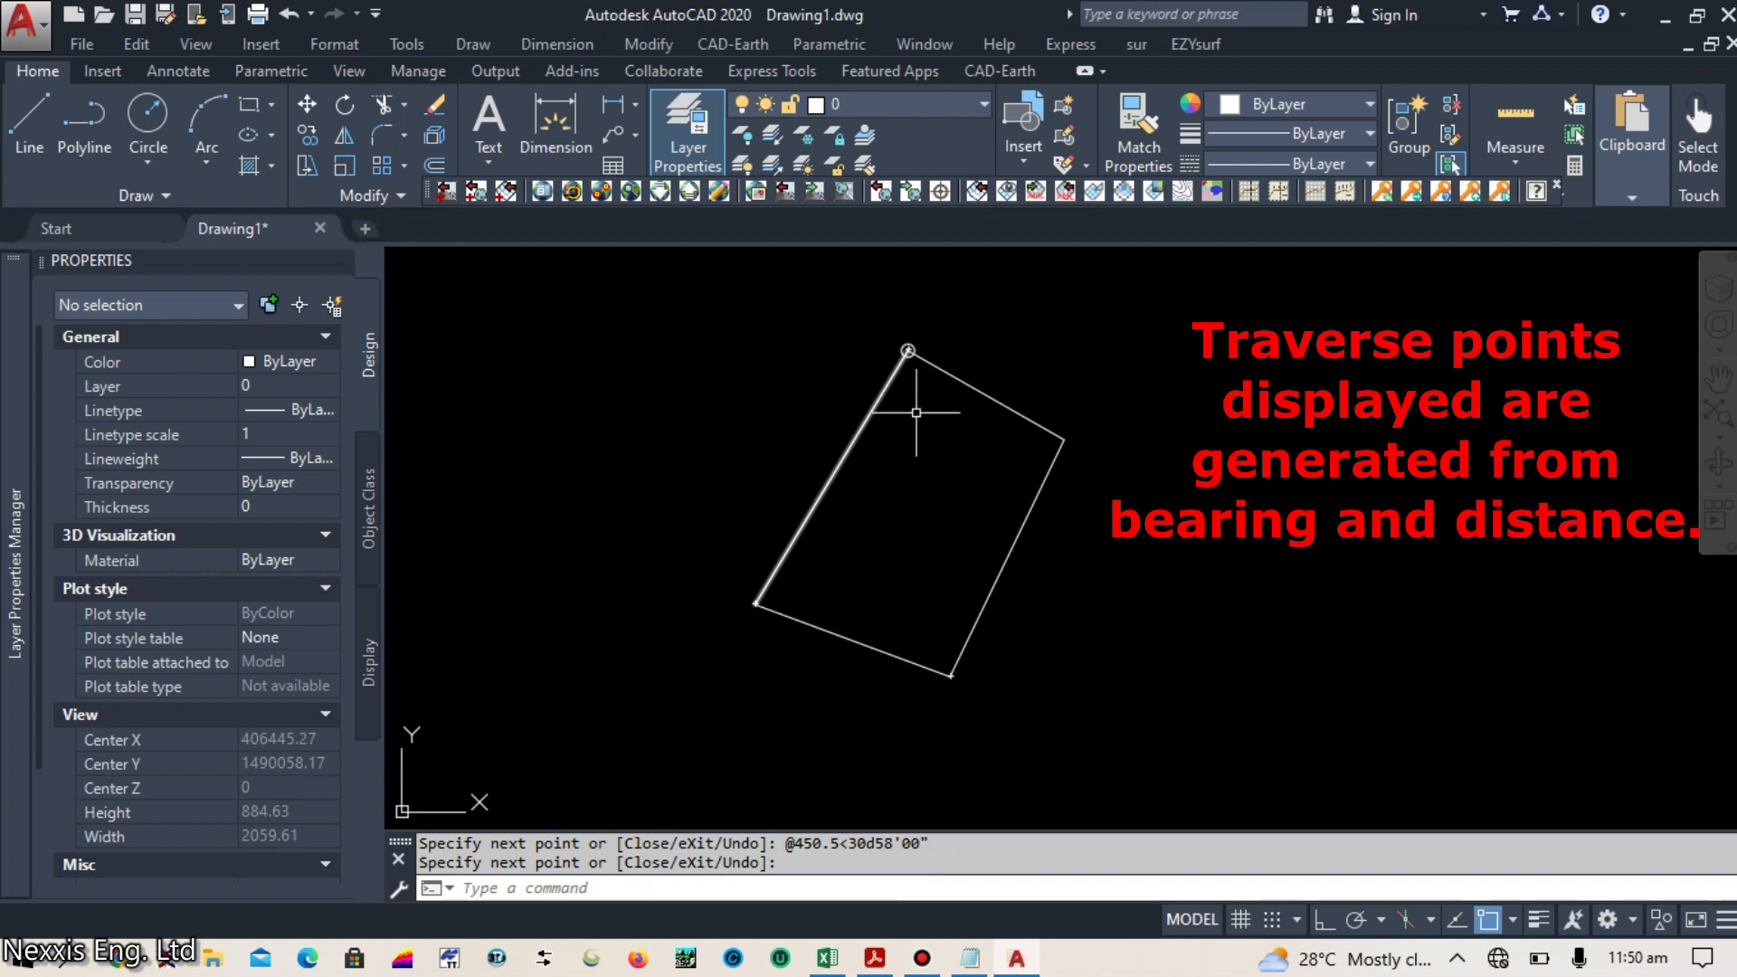
Step: Place point markers on the traverse corners 2, 3 and 4 with the Point command
type("poi")
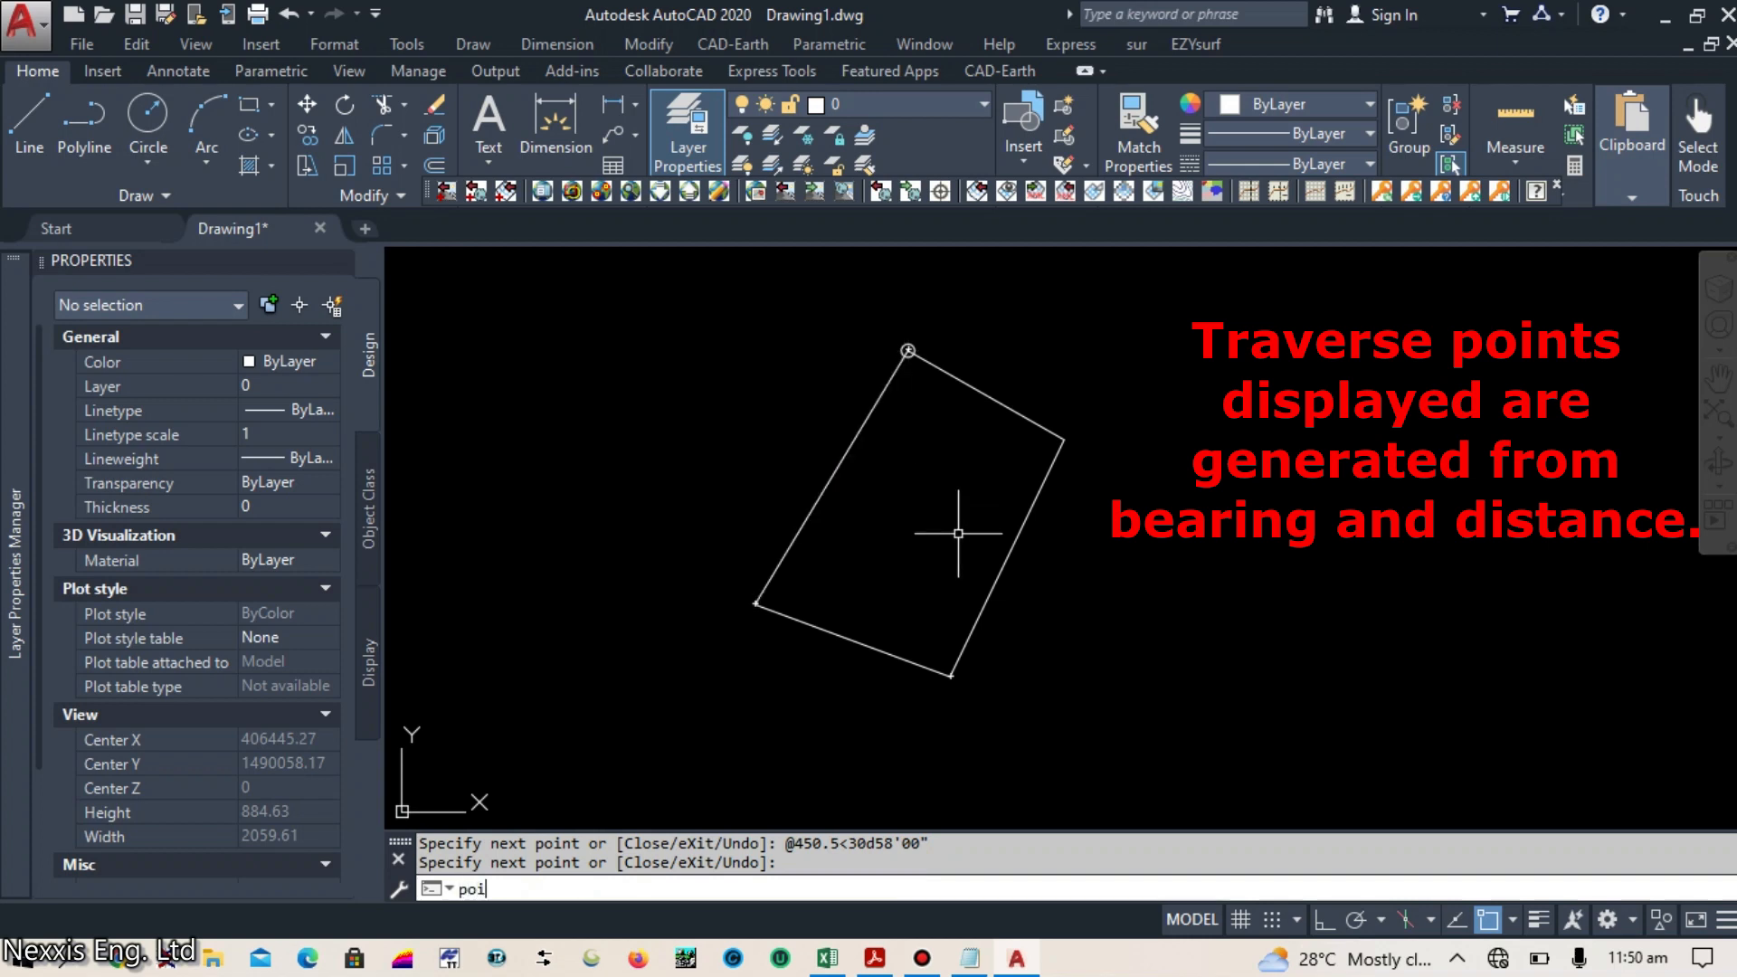
type("nt")
key("Return")
left_click(1063, 441)
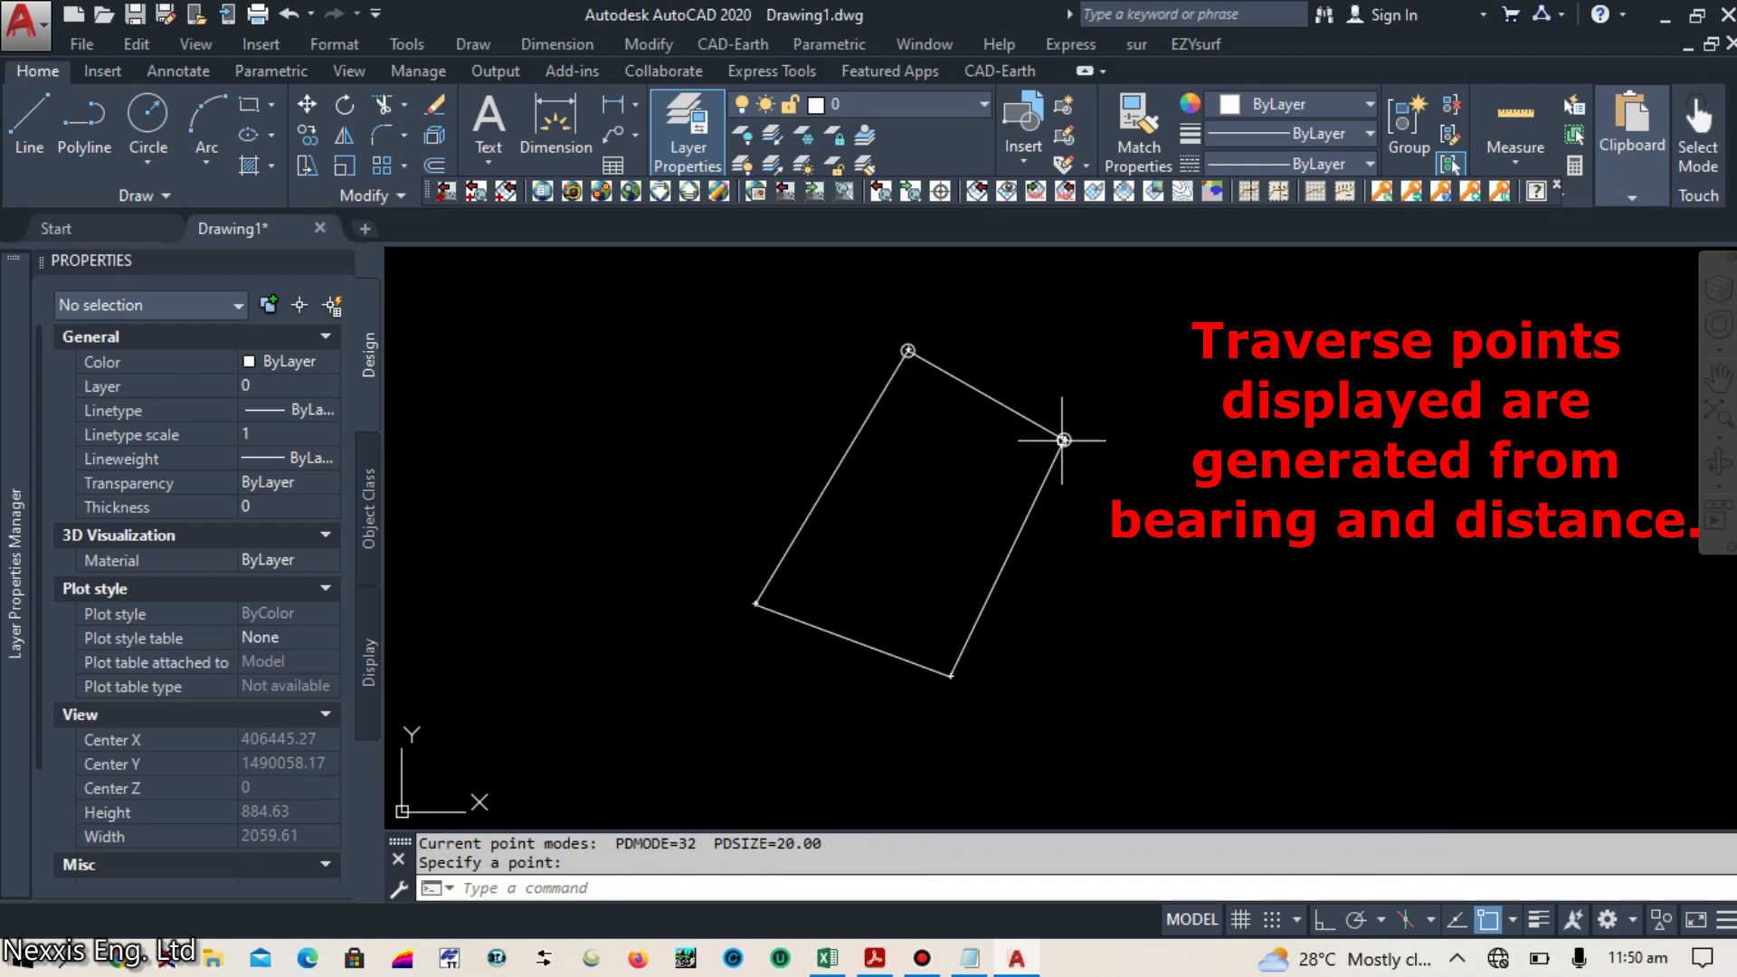
key("Return")
left_click(951, 676)
key("Return")
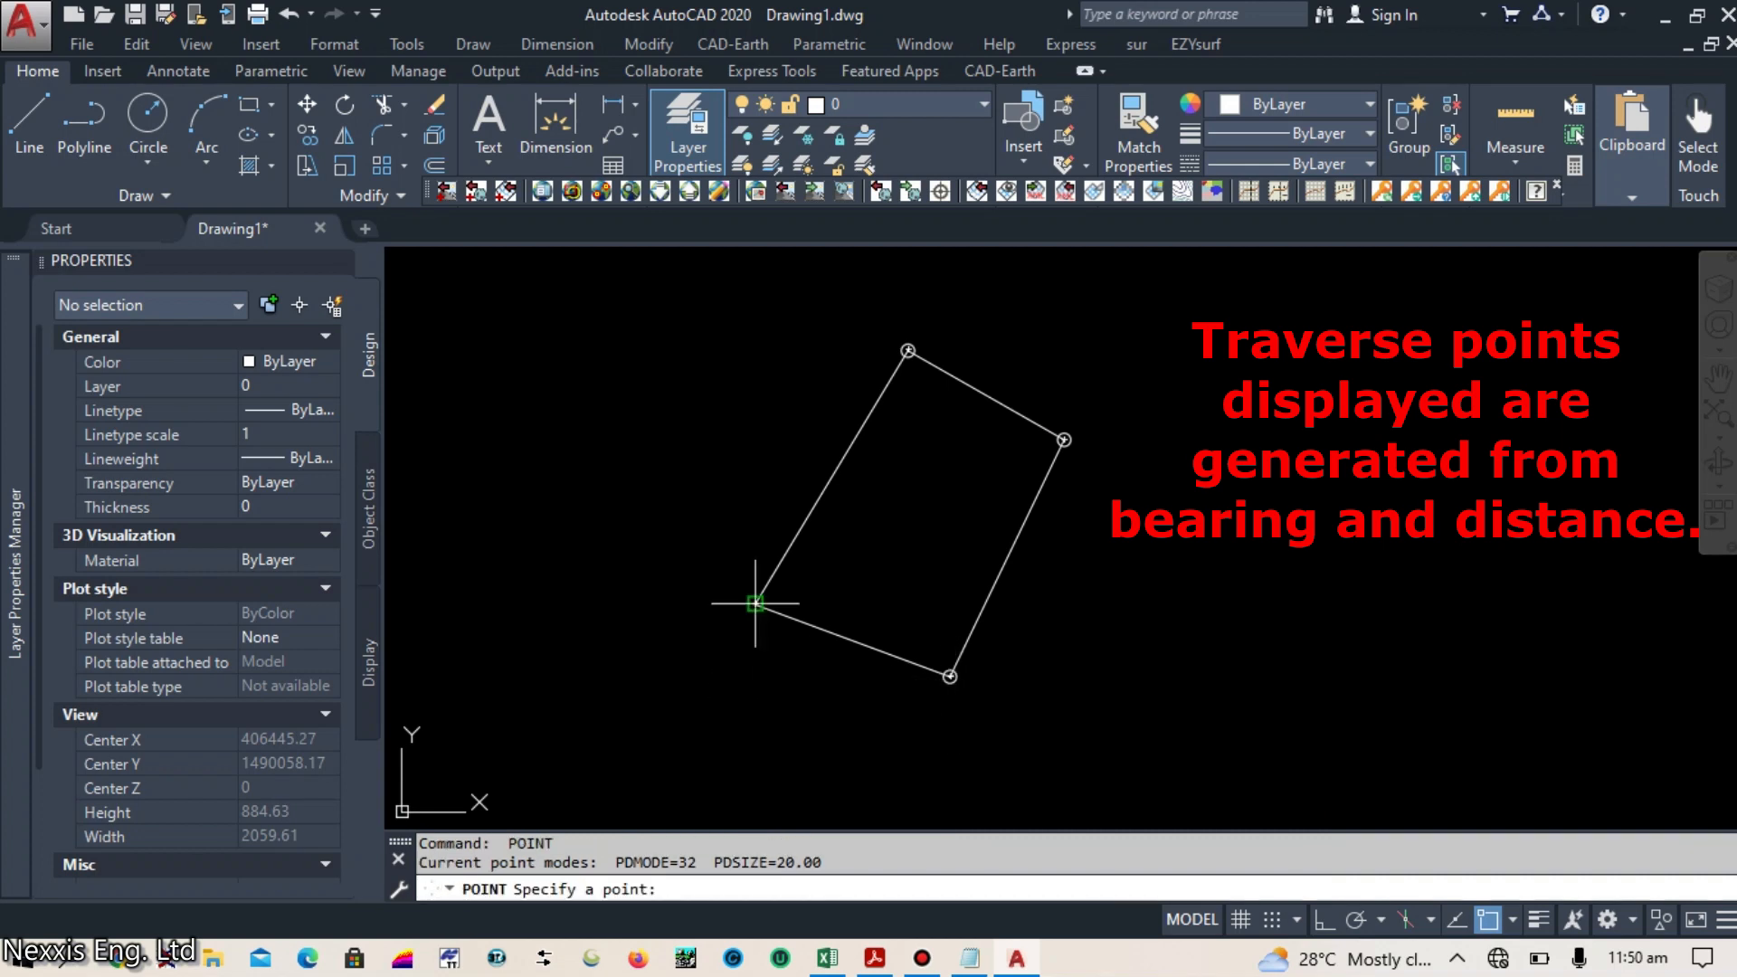
left_click(755, 603)
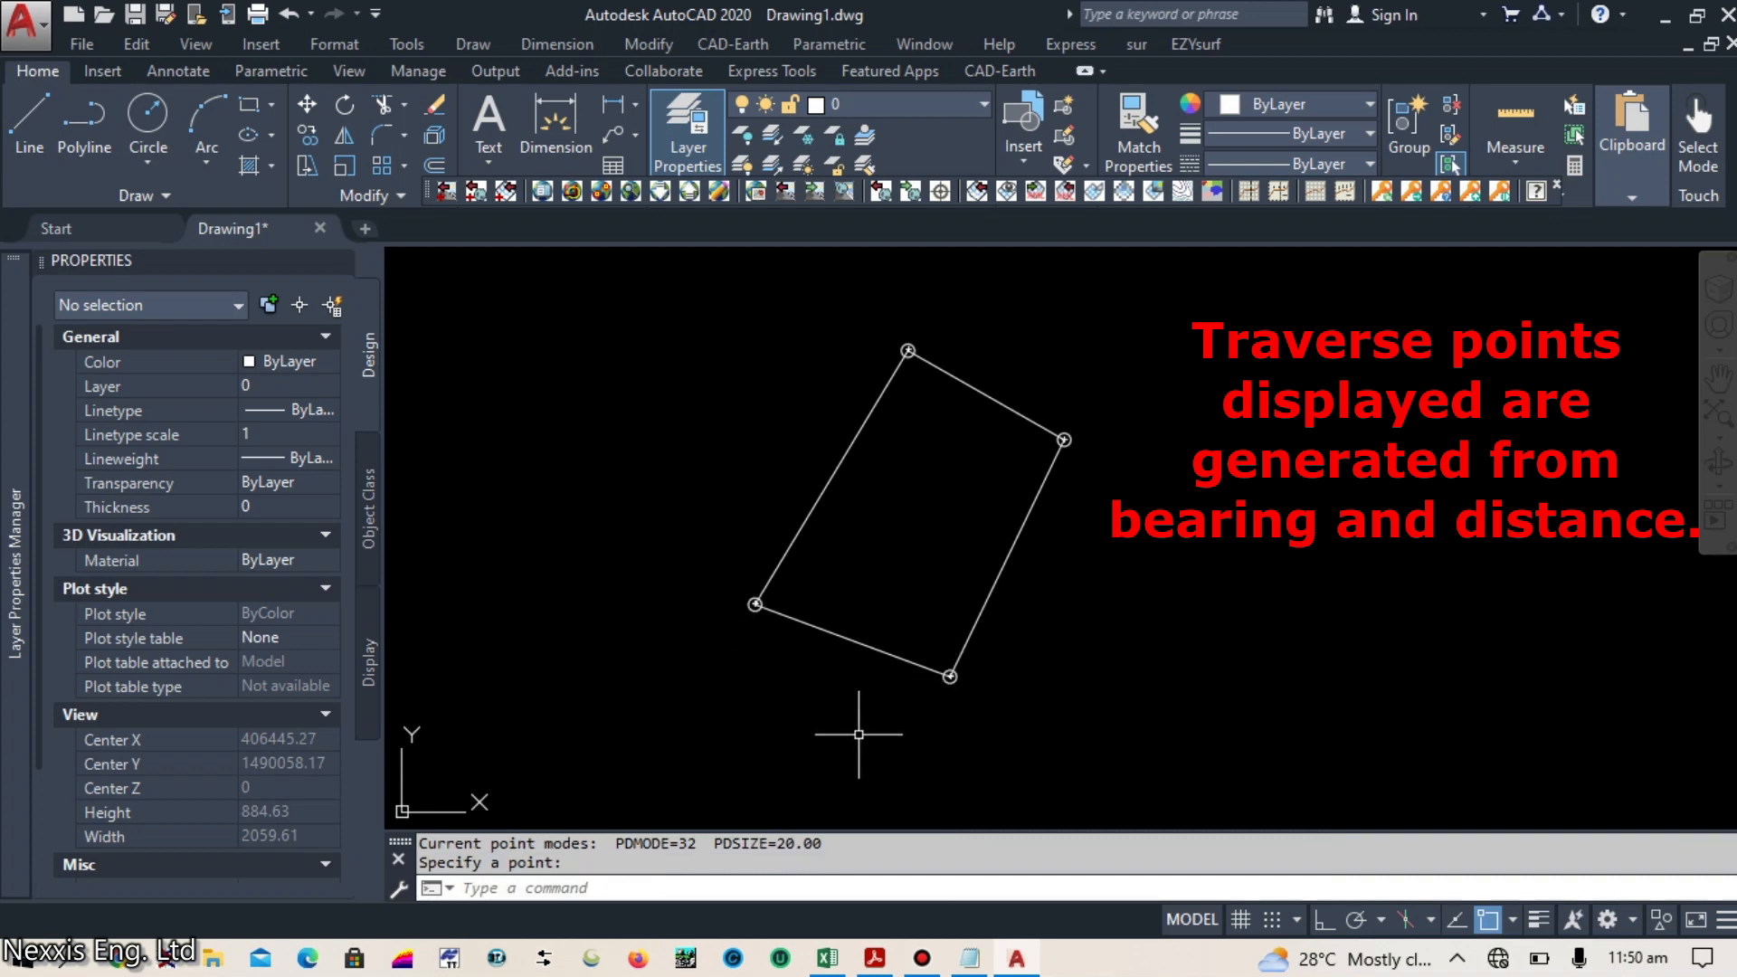